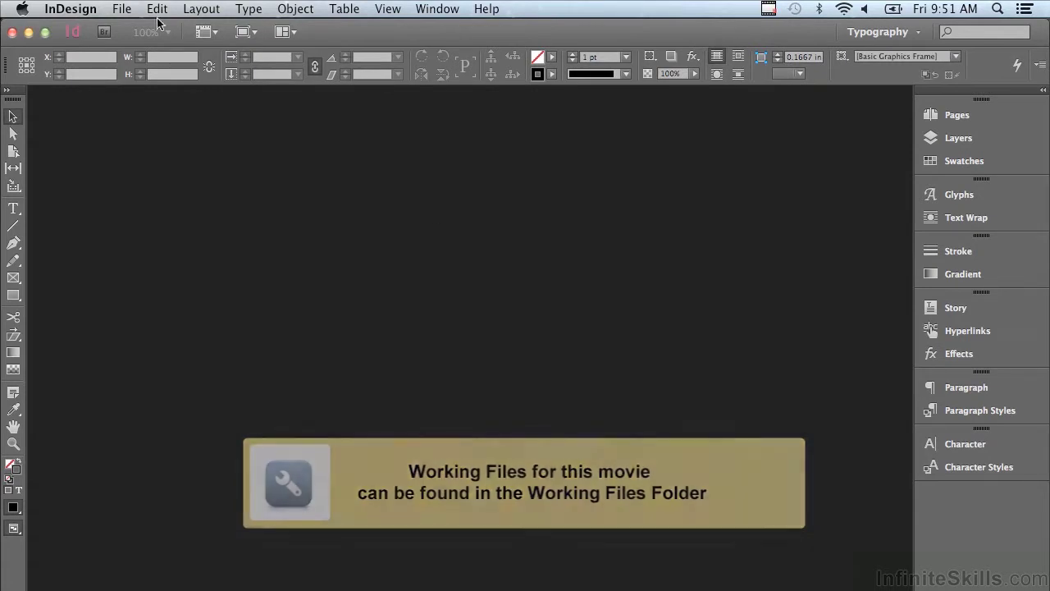
Open 'To Edit Text You Have to Select It.indd' from Working Files > Chapter 5
click(122, 8)
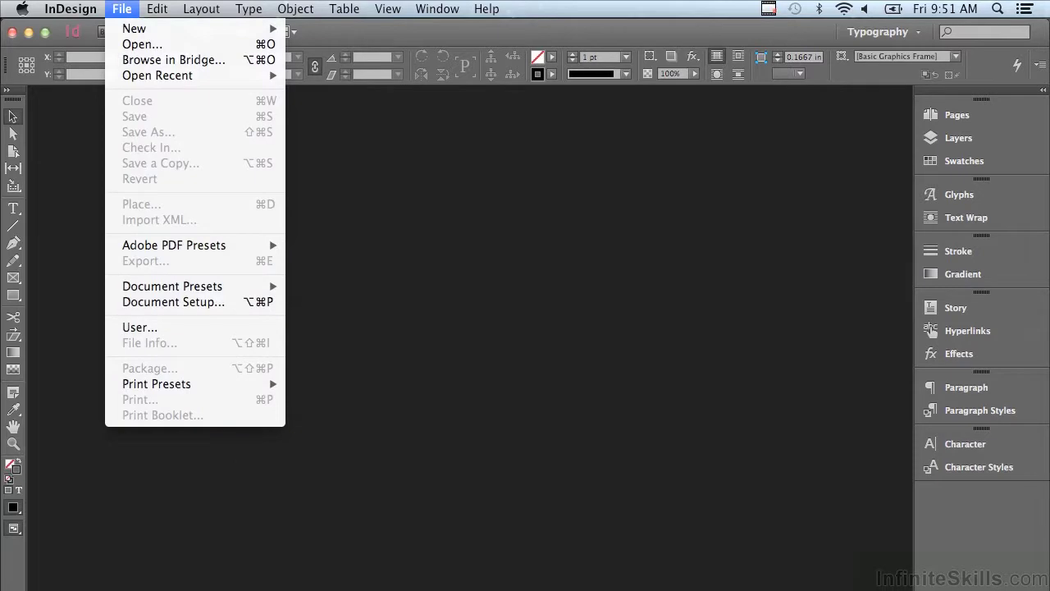
click(119, 44)
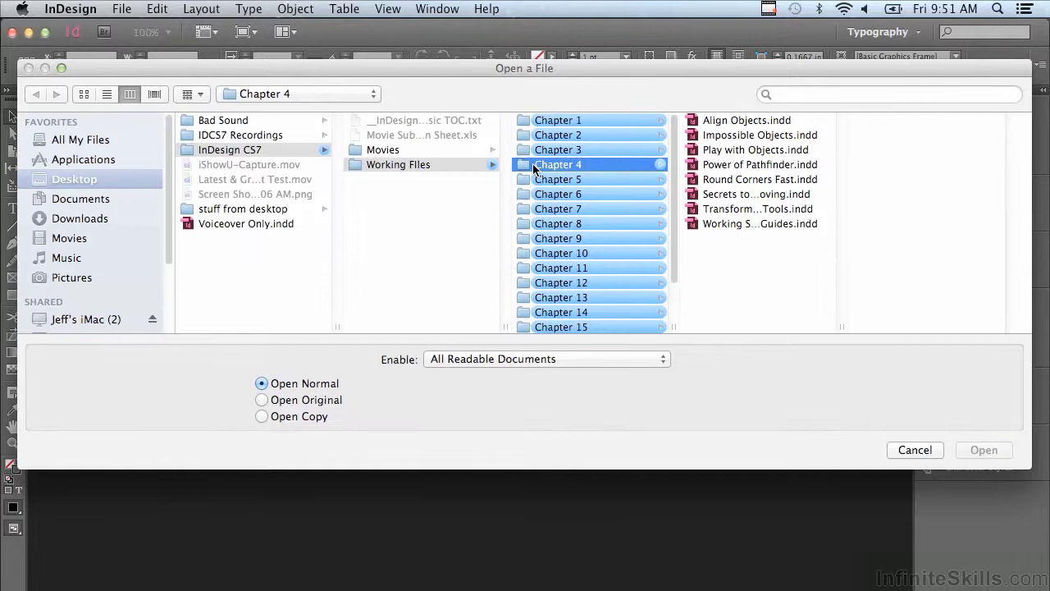
click(545, 180)
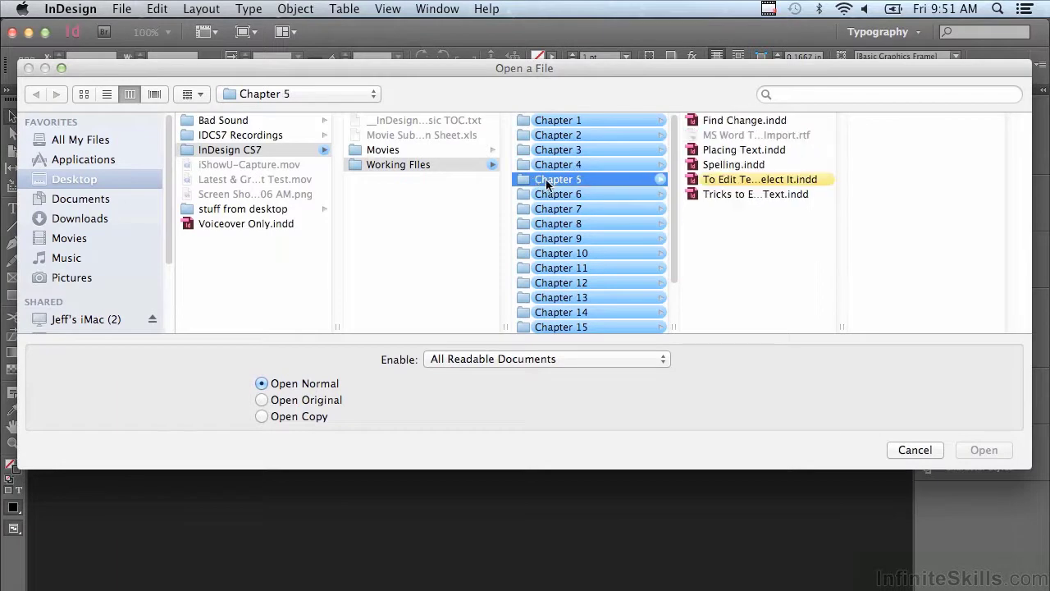
click(727, 186)
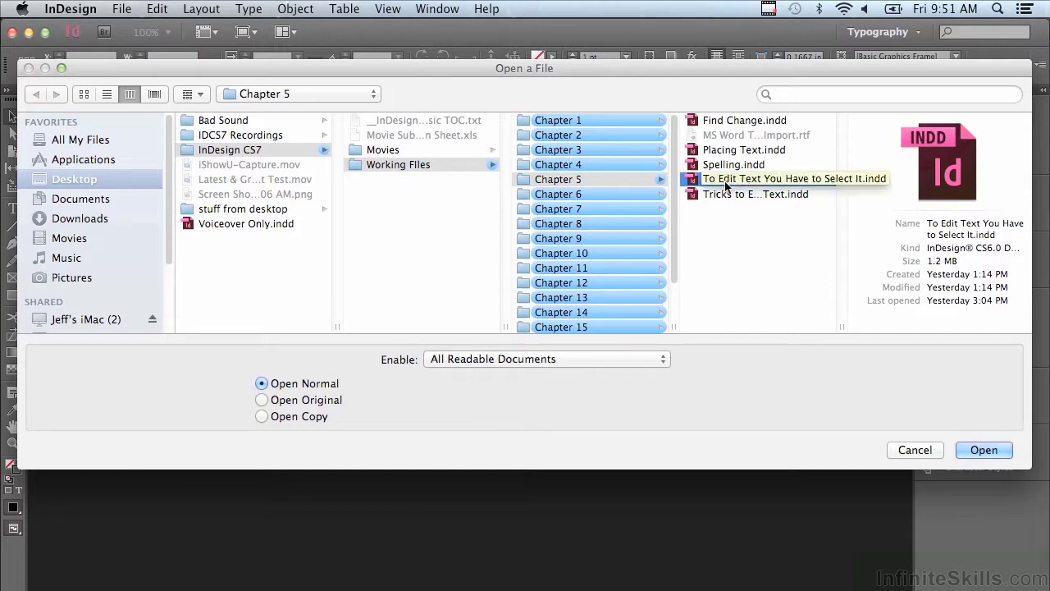
click(976, 449)
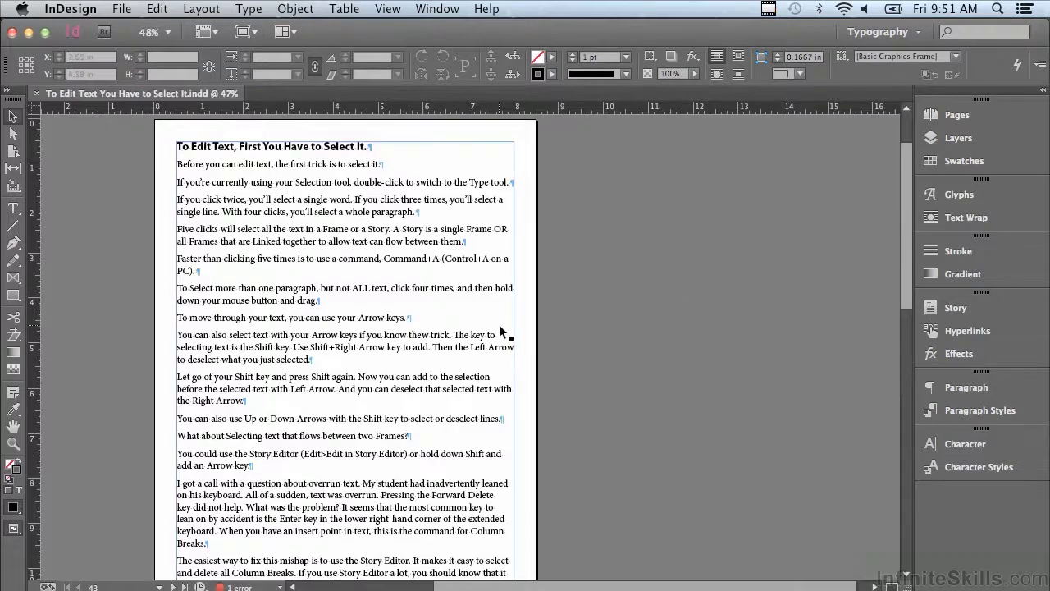
Zoom in on the heading and first paragraphs at the top of the page
click(12, 446)
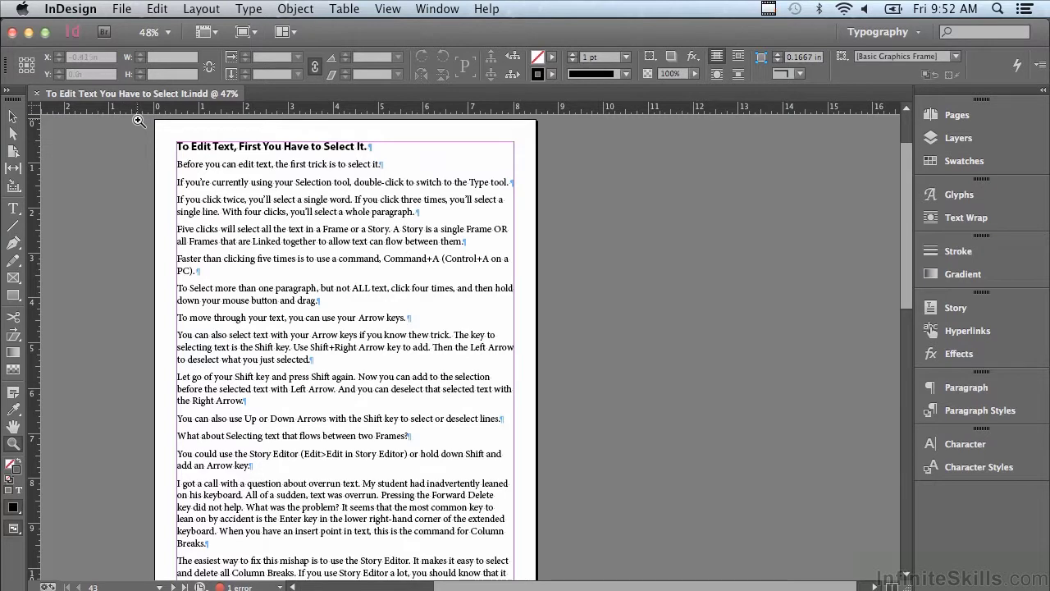
drag(138, 120, 542, 319)
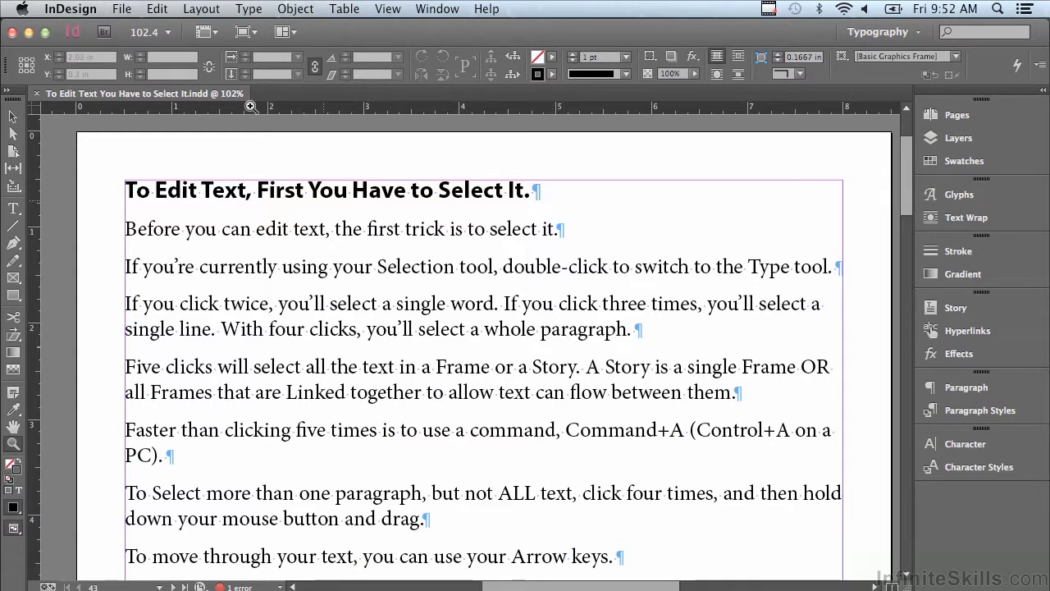
click(246, 10)
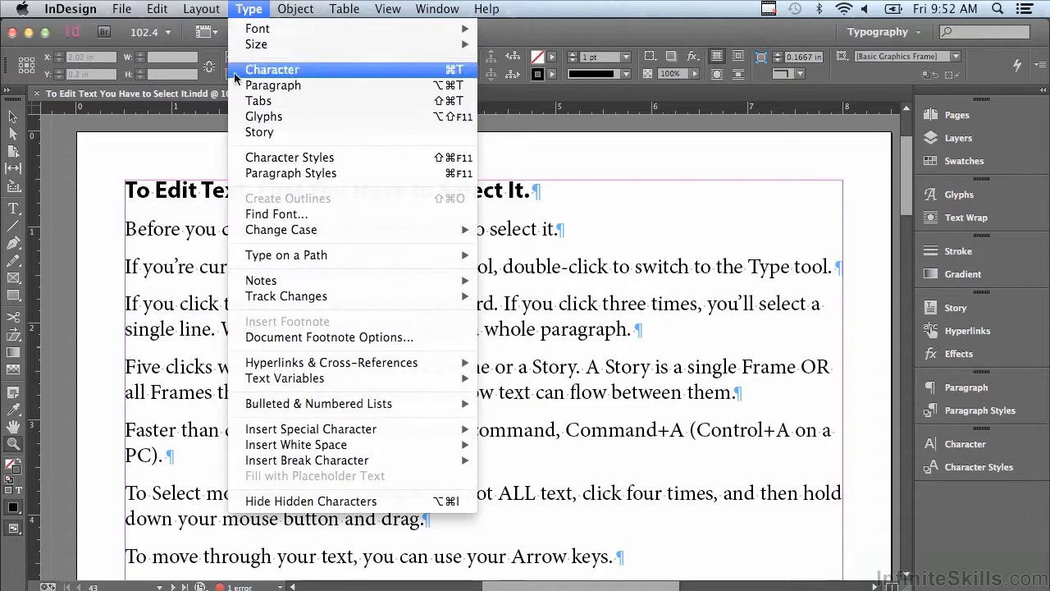
click(295, 501)
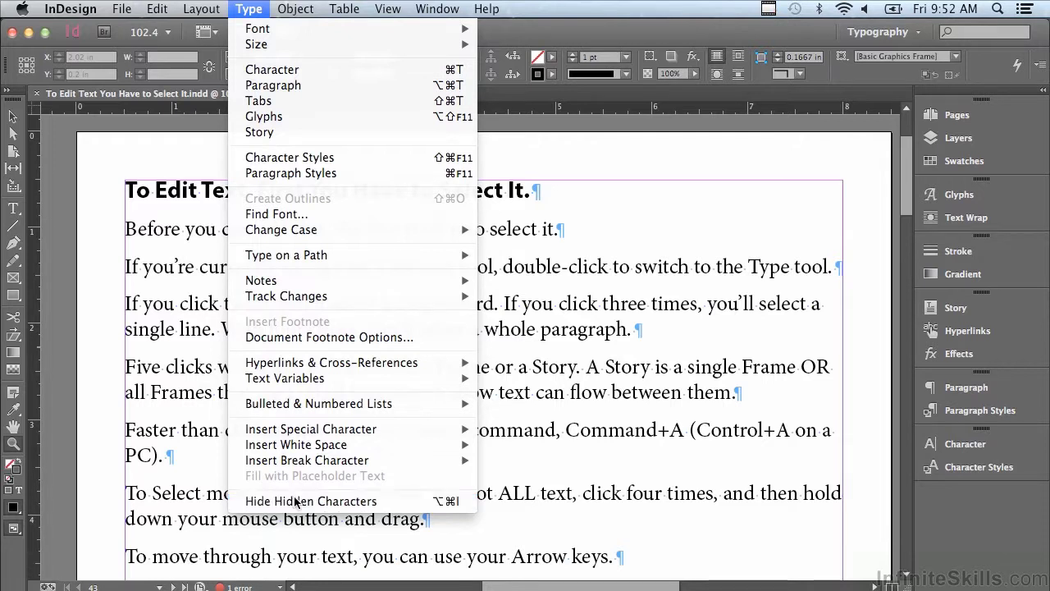
click(244, 8)
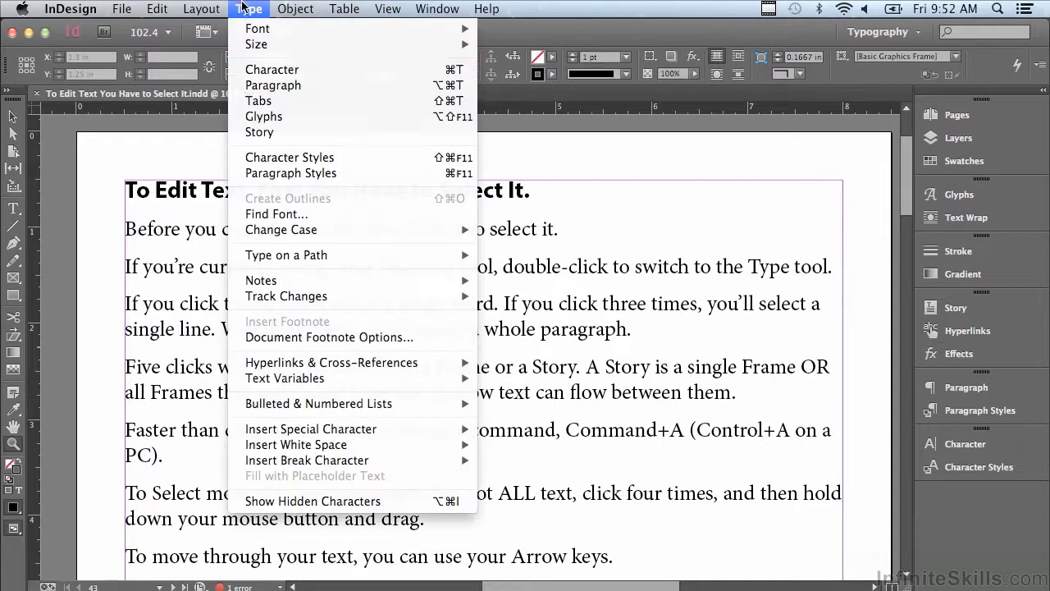
click(274, 502)
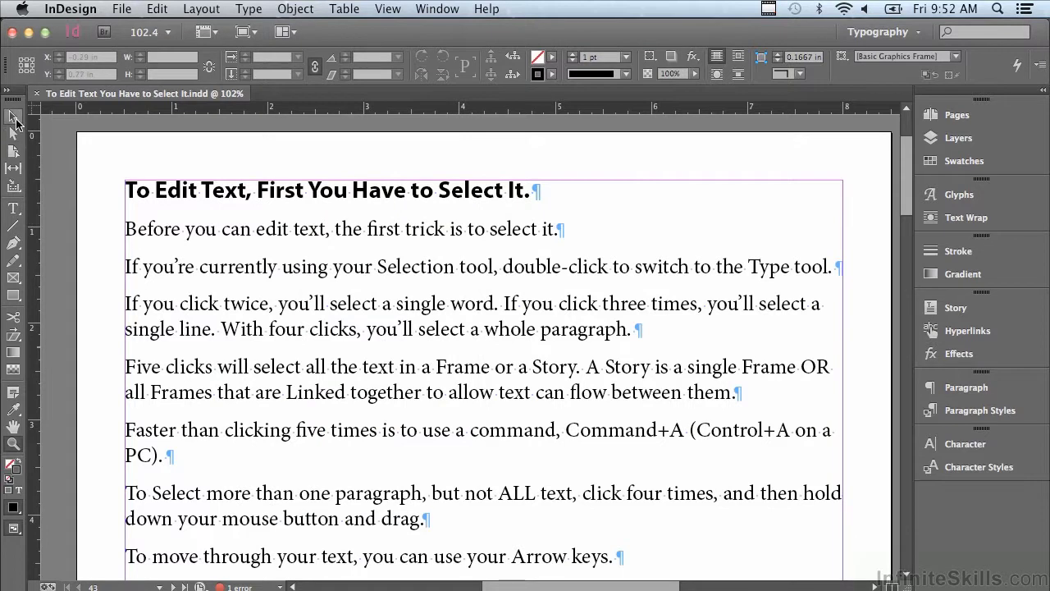
Switch to the Selection tool, enter the text frame, and select then deselect the word 'can'
key(v)
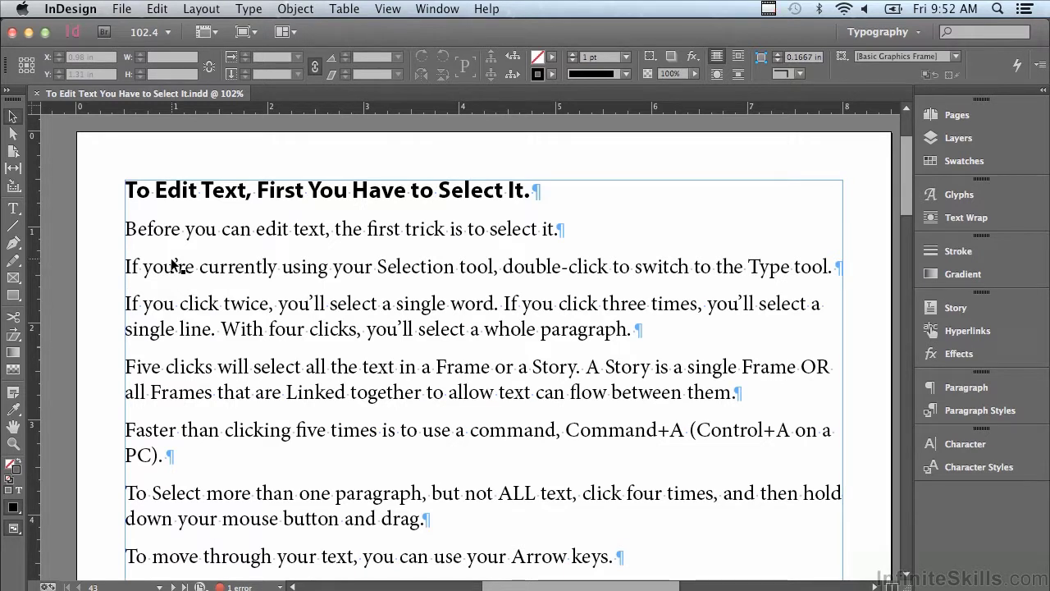
click(224, 231)
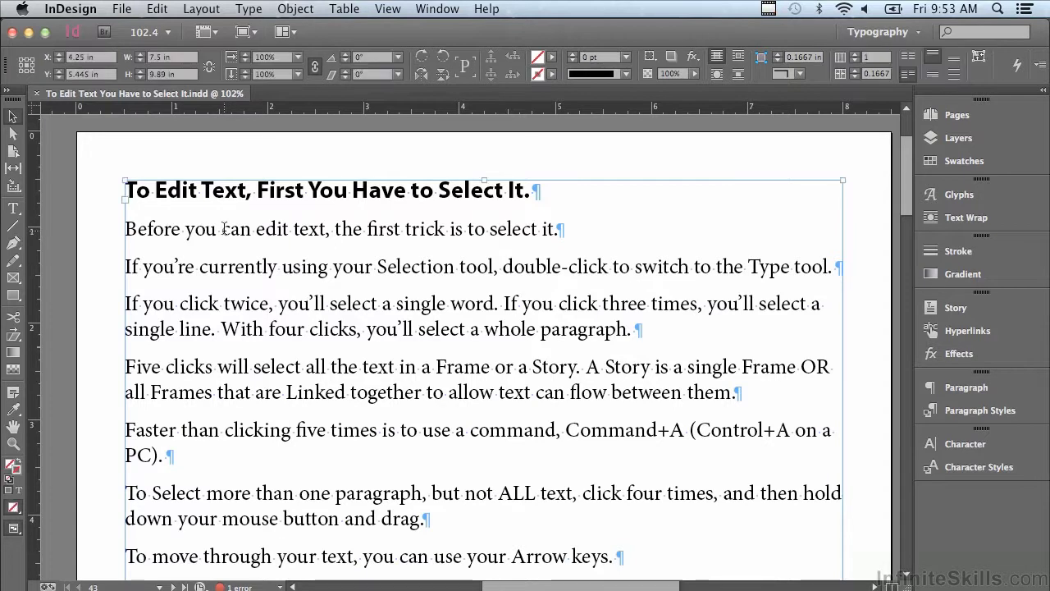
double_click(223, 230)
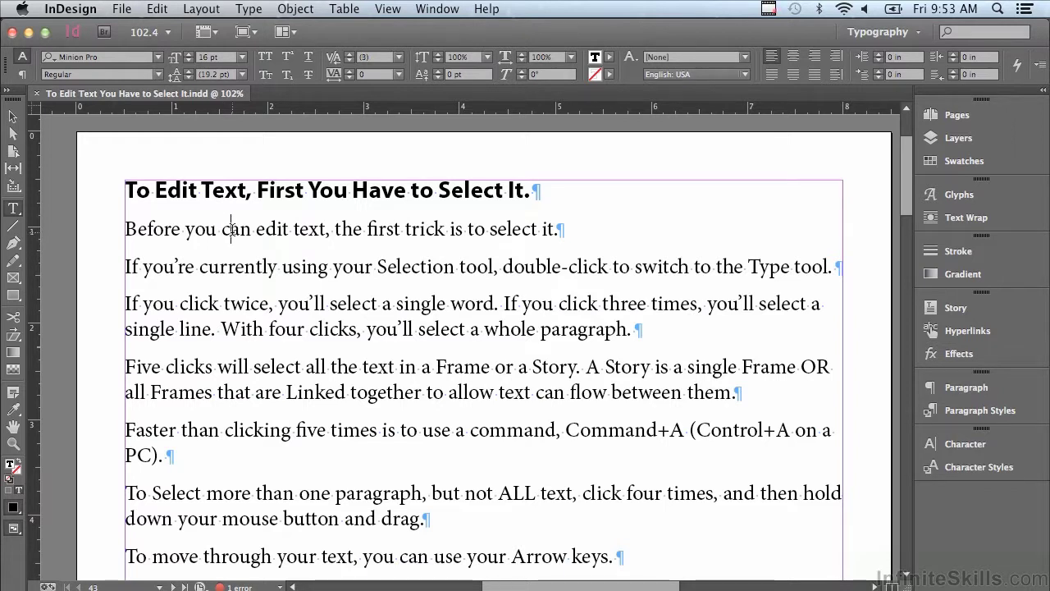
double_click(233, 229)
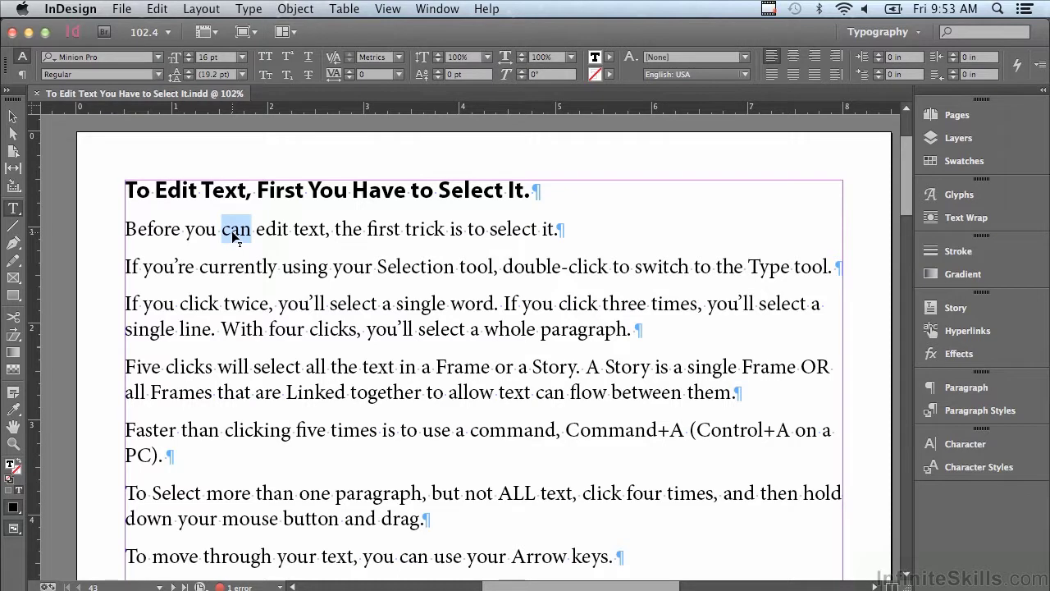
click(232, 230)
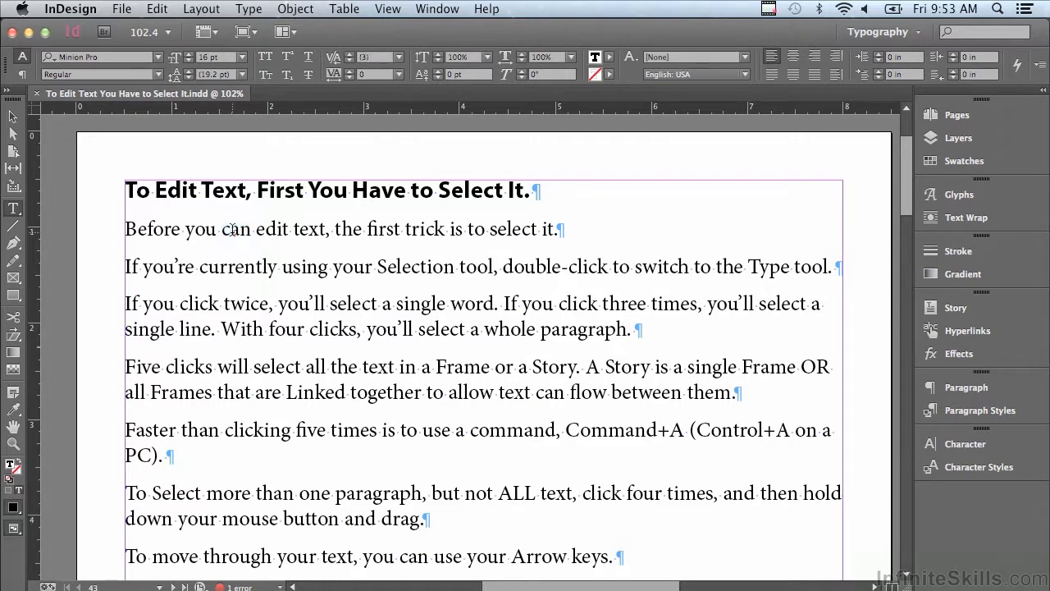
Select the 'Before you can edit text' line, then the whole Five clicks paragraph
triple_click(232, 231)
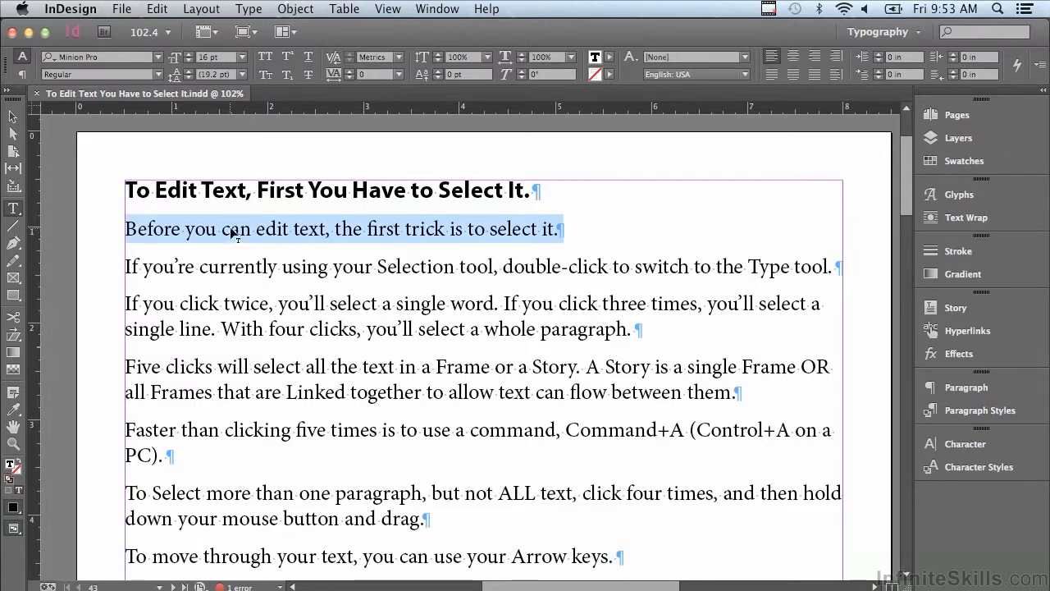
click(247, 364)
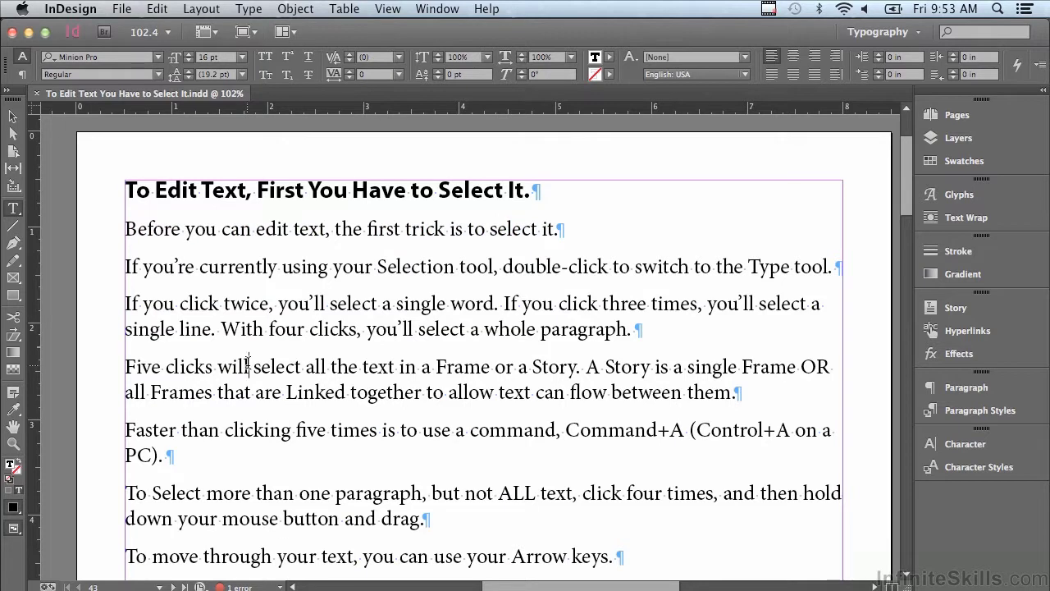
triple_click(247, 366)
click(247, 366)
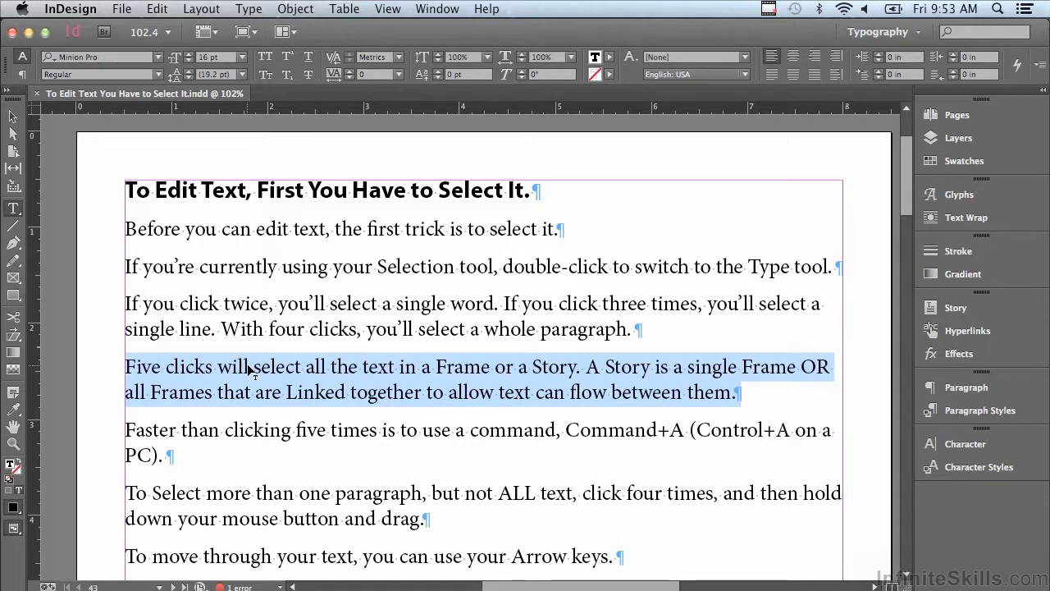
Select the four-clicks line, extend to its paragraph, then to all the story's text
click(260, 328)
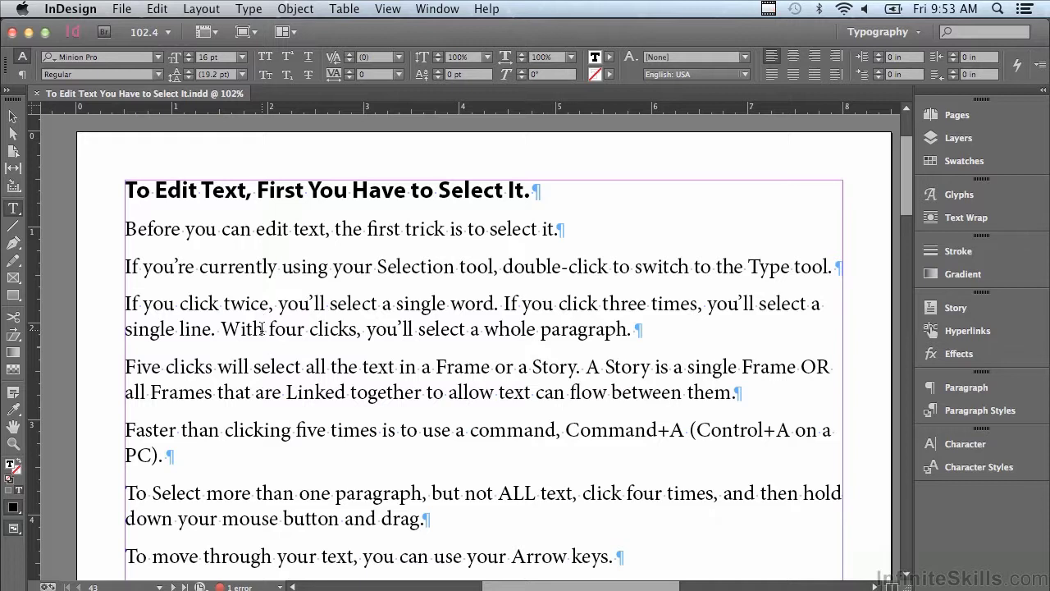
triple_click(261, 329)
double_click(260, 328)
click(261, 328)
Select all the story text with Cmd+A, check it reaches page 44, then deselect
key(Escape)
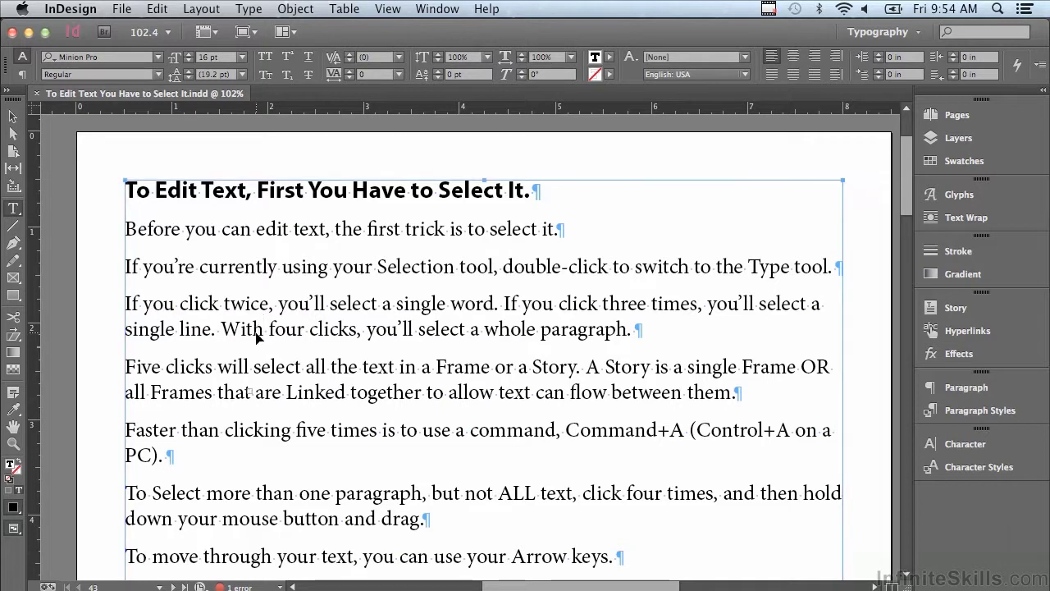
key(super+a)
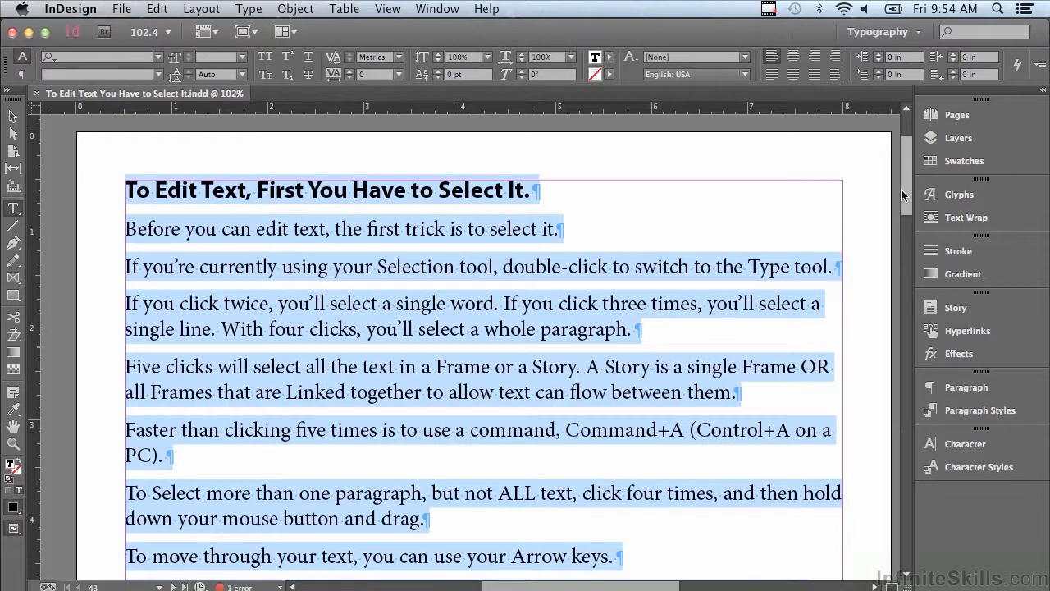
drag(902, 197, 874, 345)
scroll(873, 344, down, 10)
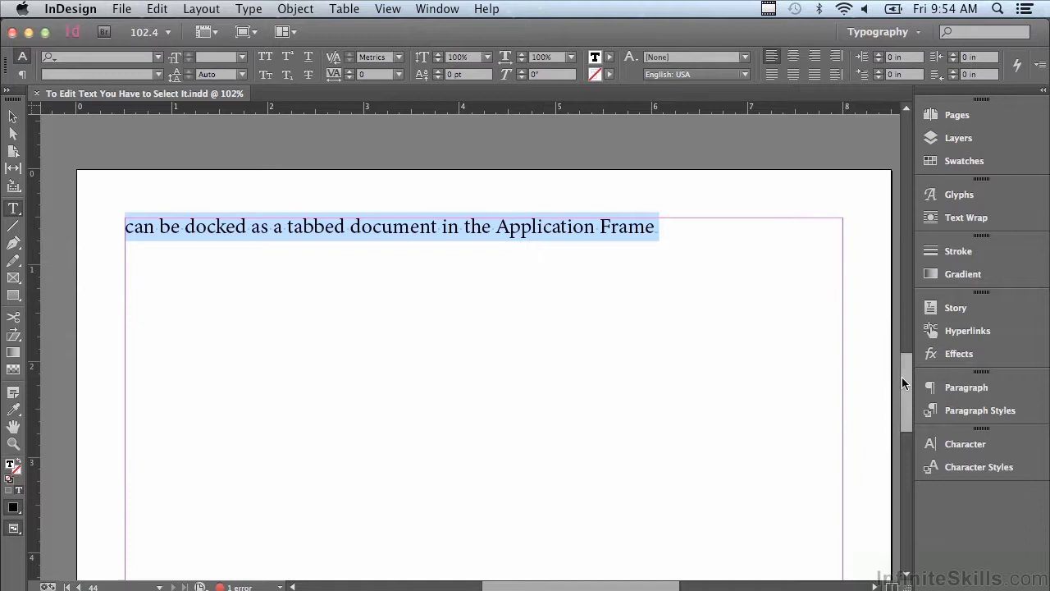
drag(903, 378, 893, 157)
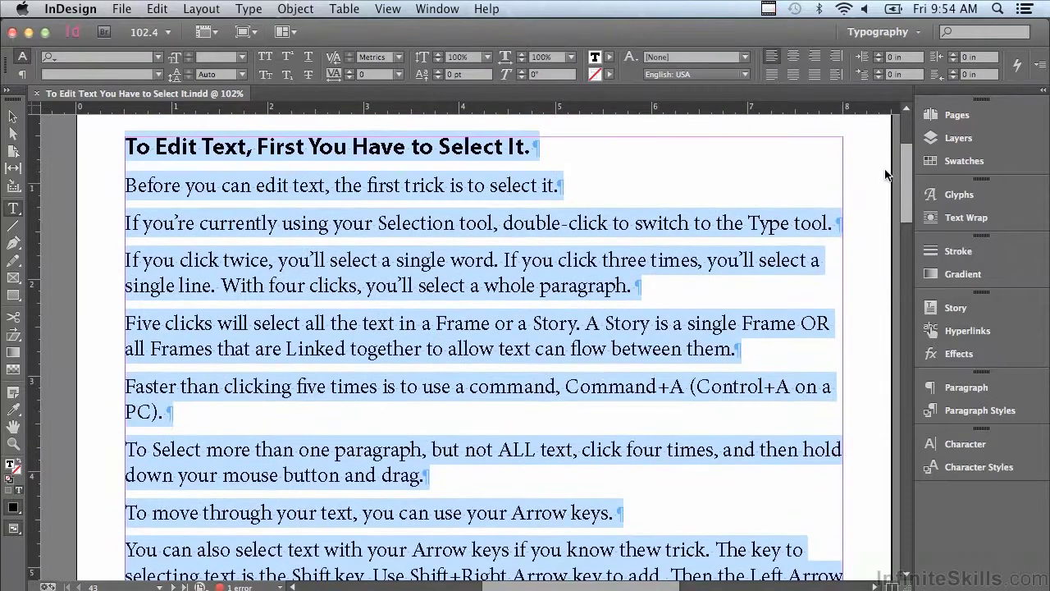
click(428, 190)
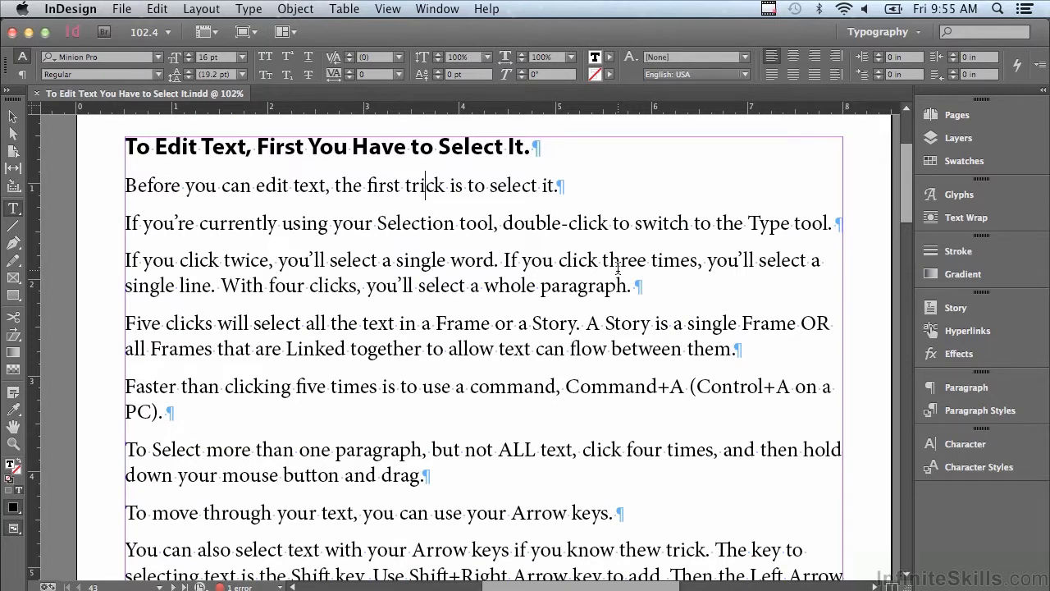
key(Right)
key(Right)
key(Right)
key(Right)
key(Left)
key(Left)
key(Down)
key(Down)
key(Down)
key(Down)
key(Down)
key(Down)
key(Right)
key(Down)
click(432, 449)
key(Down)
key(Down)
key(Down)
key(Down)
key(Up)
key(Up)
key(Up)
key(Up)
key(Up)
key(Up)
key(Up)
key(Up)
Extend the selection character by character to 'Frame or a', then shrink it to 'Fra'
key(shift+Right)
key(shift+Right)
key(shift+Right)
key(shift+Right)
key(shift+Right)
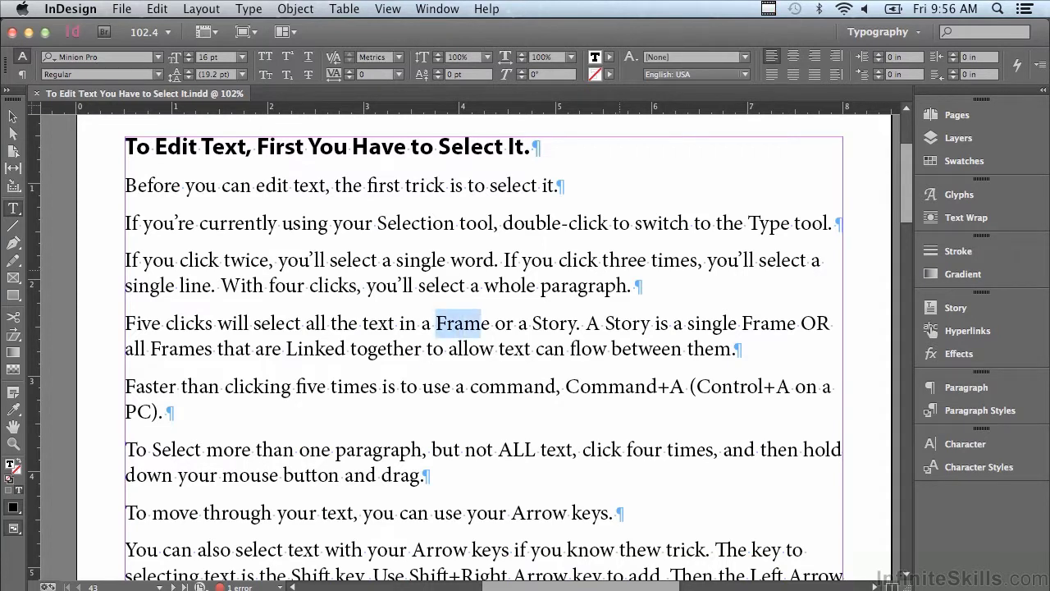
key(shift+Right)
key(shift+Right)
key(shift+Right)
key(shift+Right)
key(shift+Right)
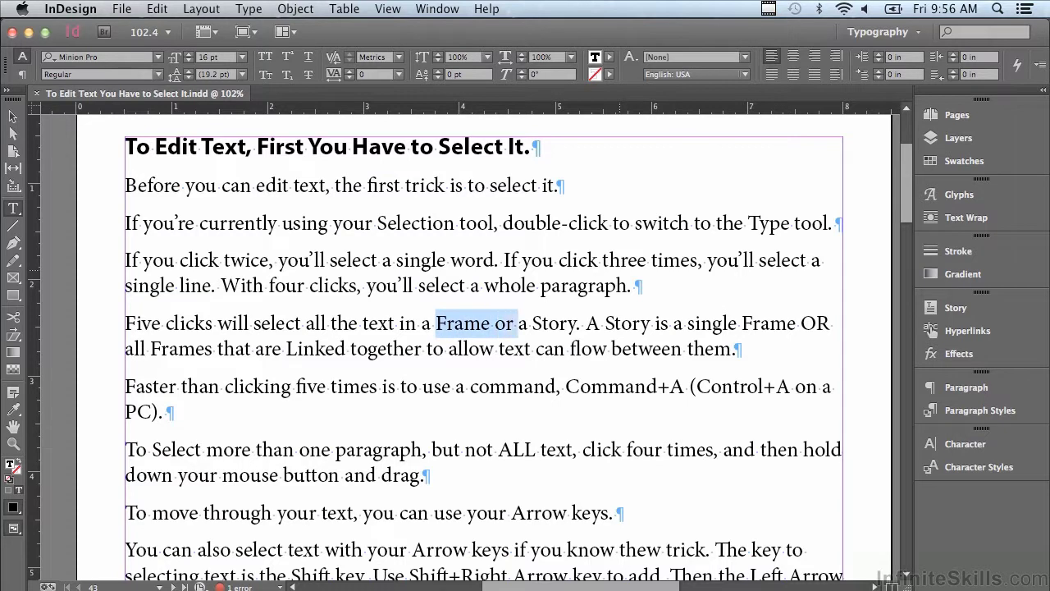
key(shift+Right)
key(shift+Right)
key(shift+Right)
key(shift+Right)
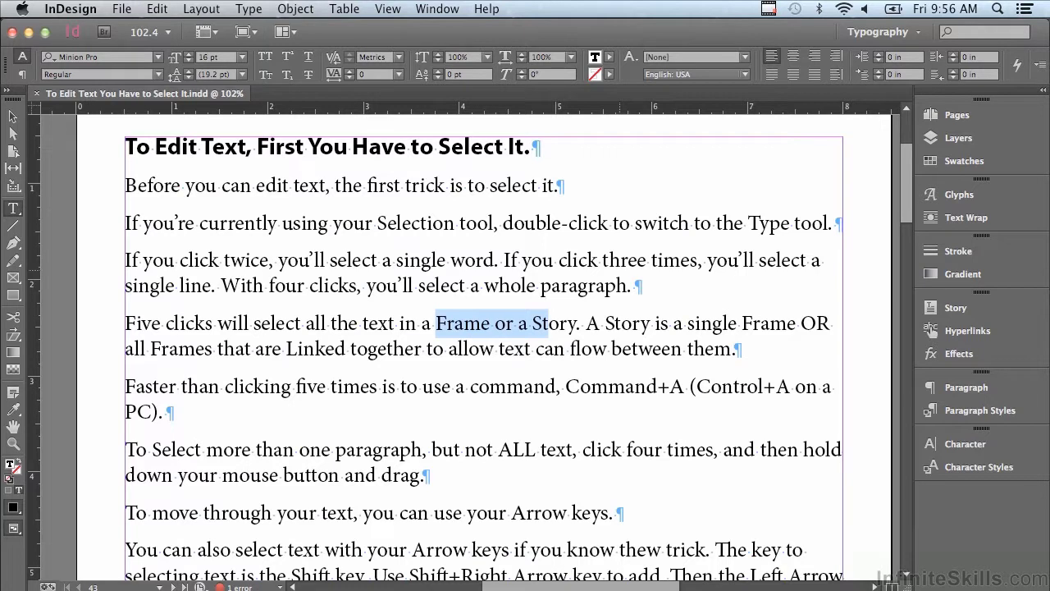
key(shift+Left)
key(shift+Left)
key(shift+Left)
key(shift+Left)
key(shift+Left)
key(shift+Left)
key(shift+Left)
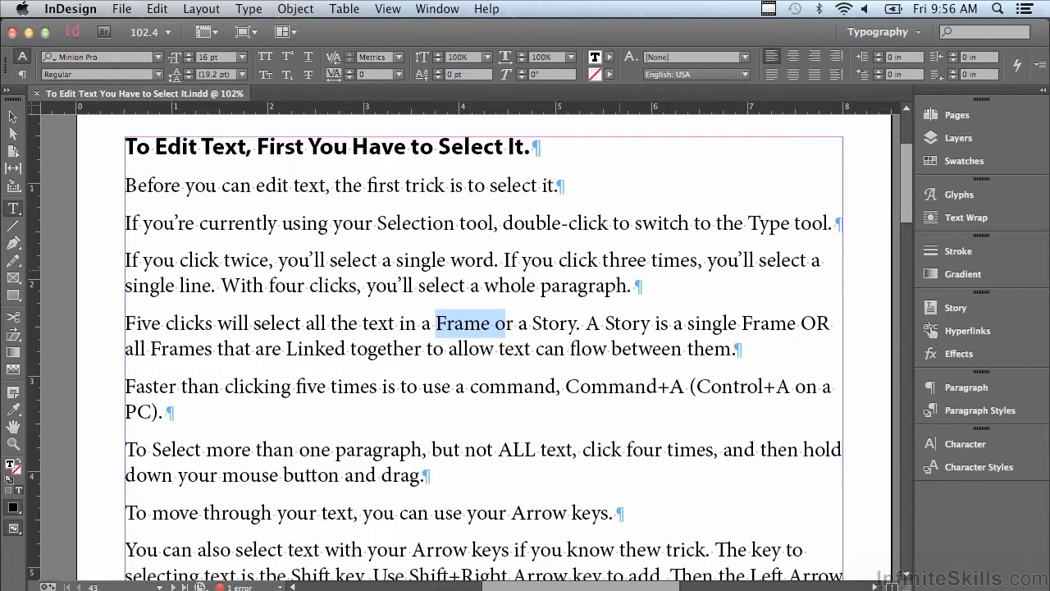
key(shift+Left)
key(shift+Left)
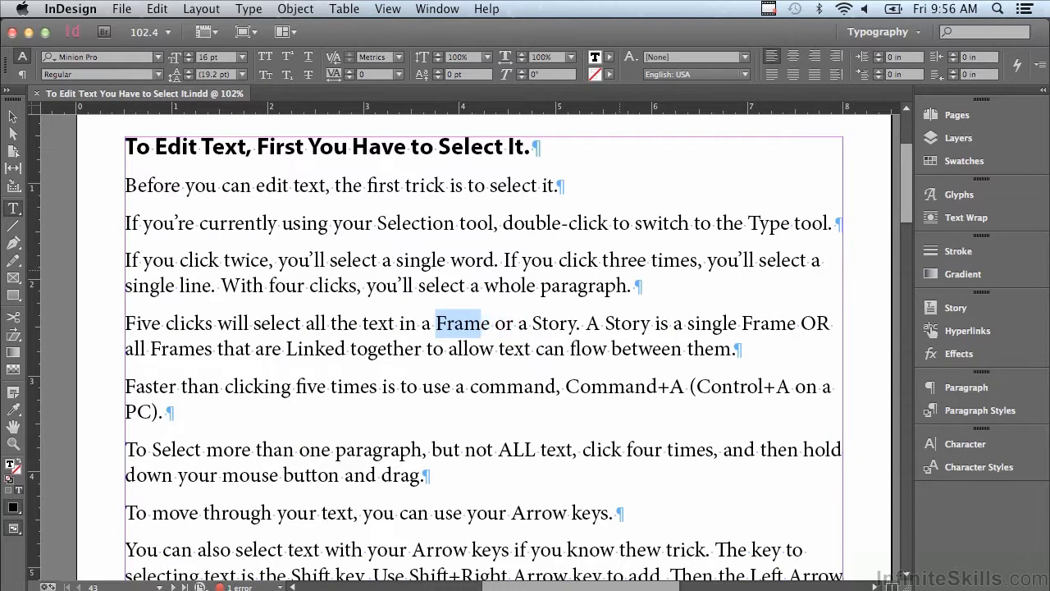
key(shift+Left)
key(shift+Left)
key(shift+Left)
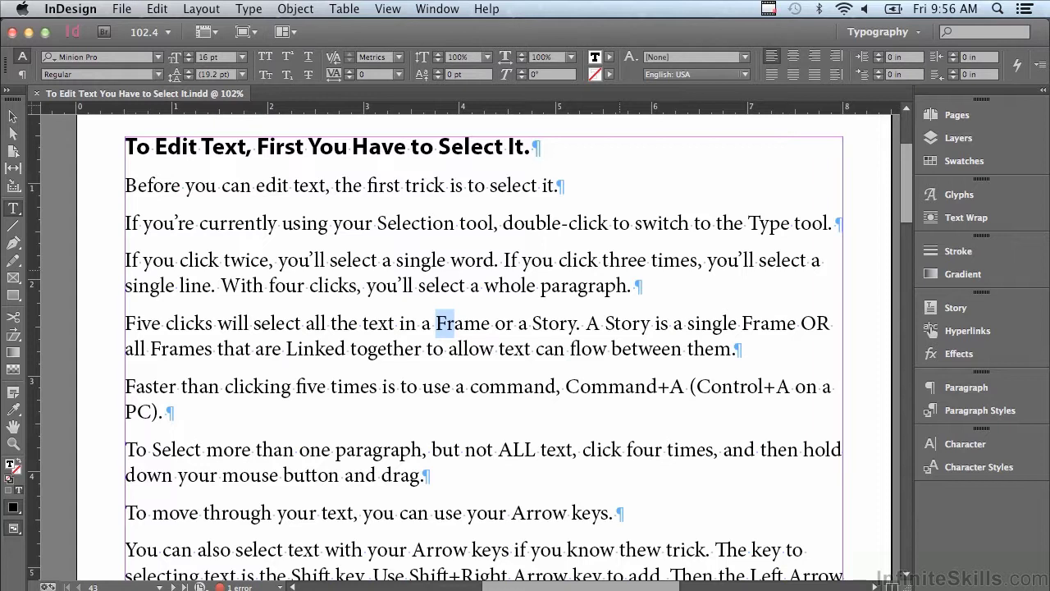
Adjust the selection to 'a F', extend through 'a Frame or', then grow and shrink by lines
key(shift+Left)
key(shift+Left)
key(shift+Left)
key(shift+Left)
key(shift+Left)
key(shift+Left)
key(shift+Left)
key(shift+Left)
key(shift+Left)
key(shift+Left)
key(shift+Left)
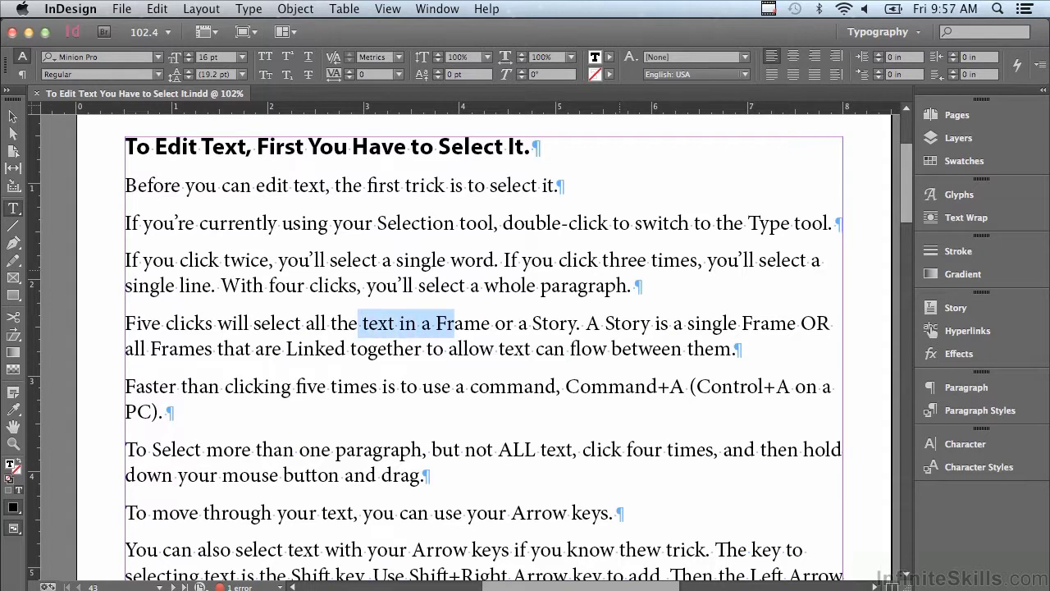
key(shift+Right)
key(shift+Right)
key(shift+Right)
key(shift+Right)
key(shift+Right)
key(shift+Right)
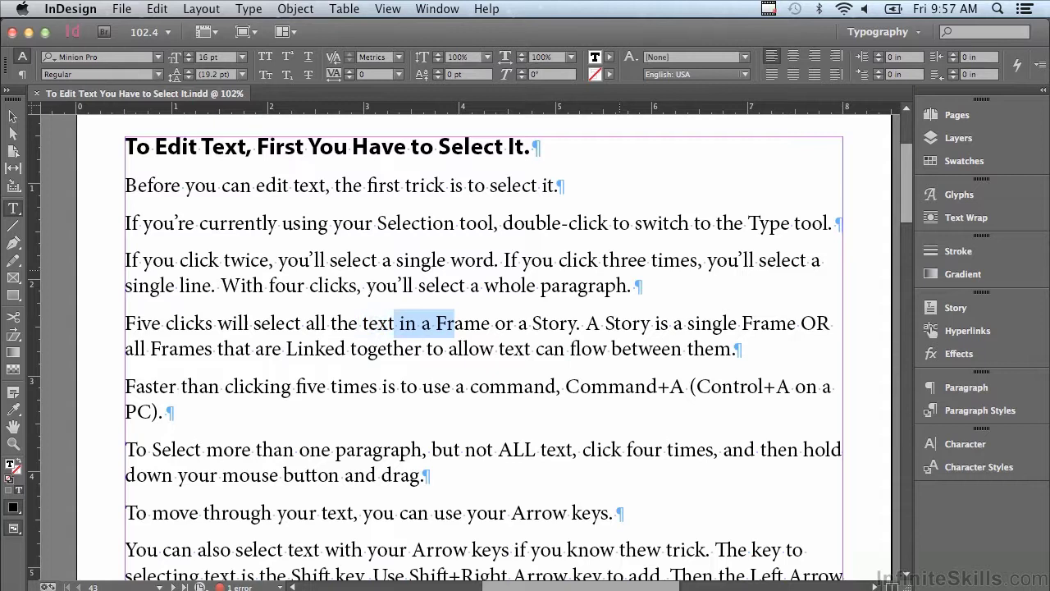
key(shift+Right)
key(shift+Right)
key(shift+Right)
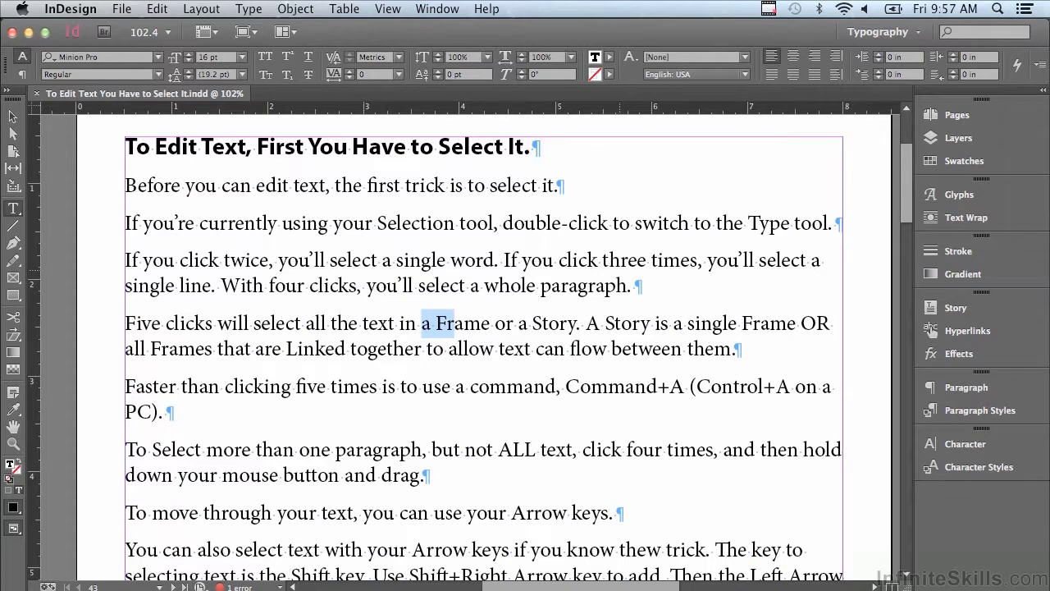
key(shift+Right)
key(shift+Right)
key(shift+Right)
key(shift+Right)
key(shift+Right)
key(shift+Right)
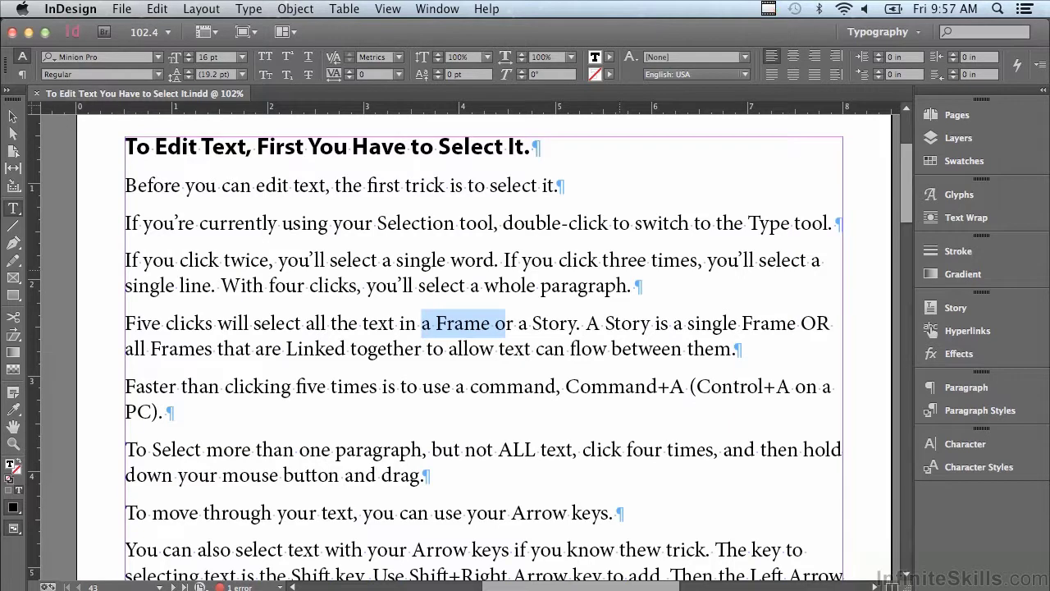
key(shift+Down)
key(shift+Down)
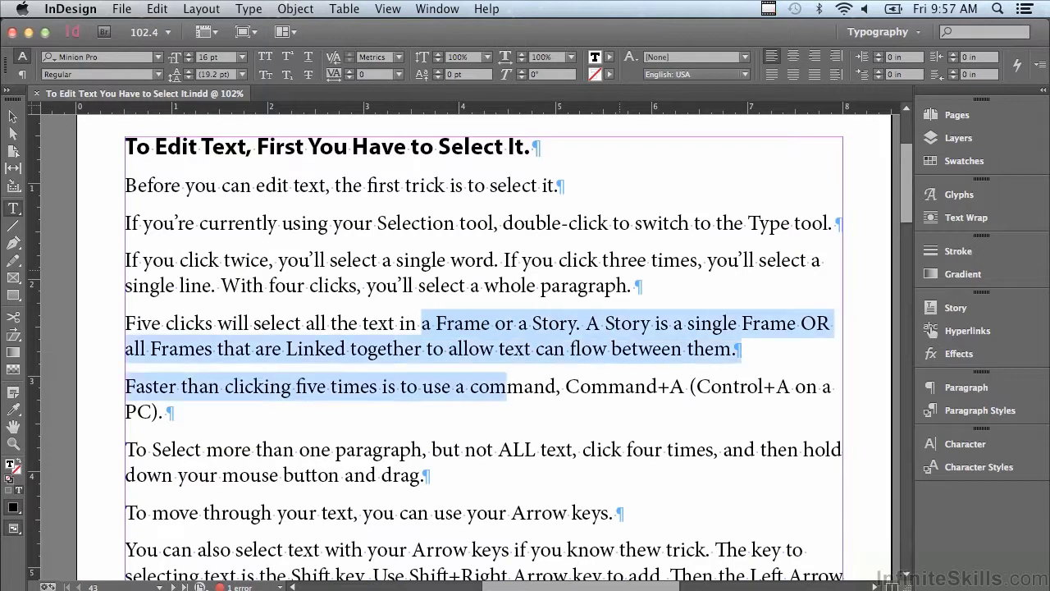
key(shift+Down)
key(shift+Down)
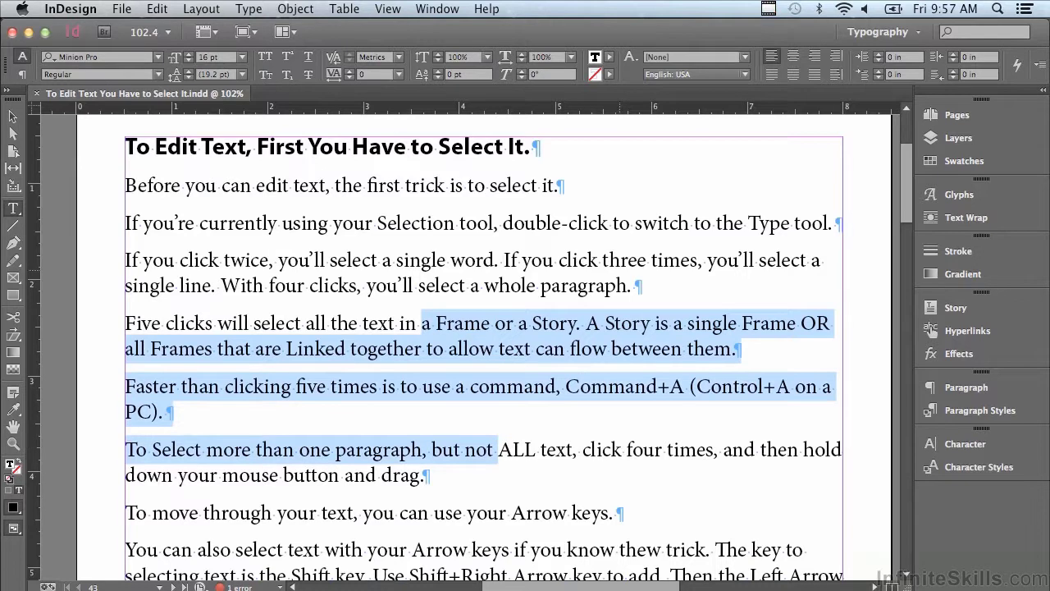
key(shift+Up)
key(shift+Up)
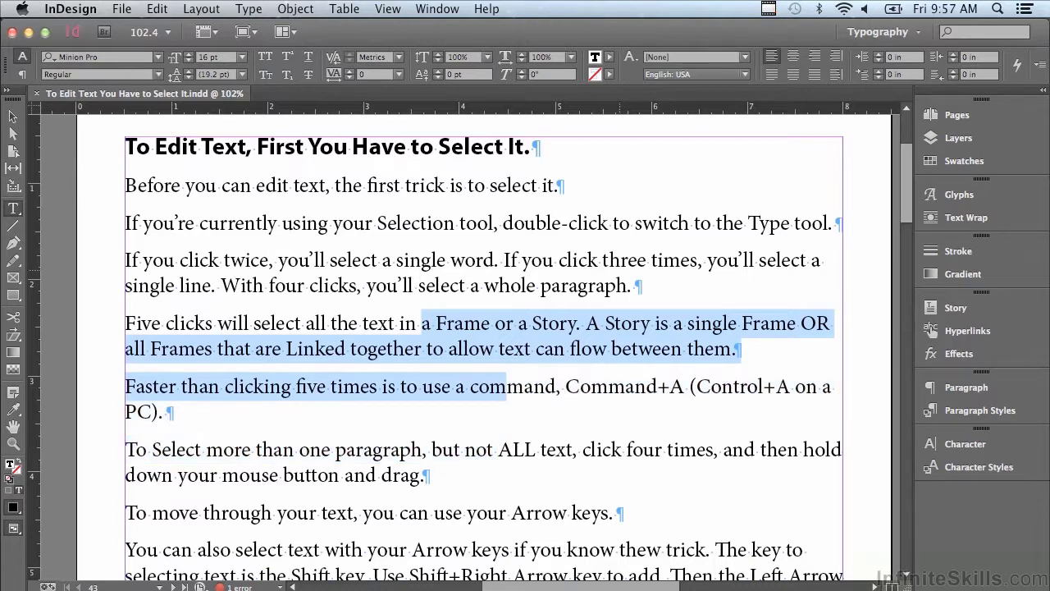
key(shift+Up)
key(shift+Up)
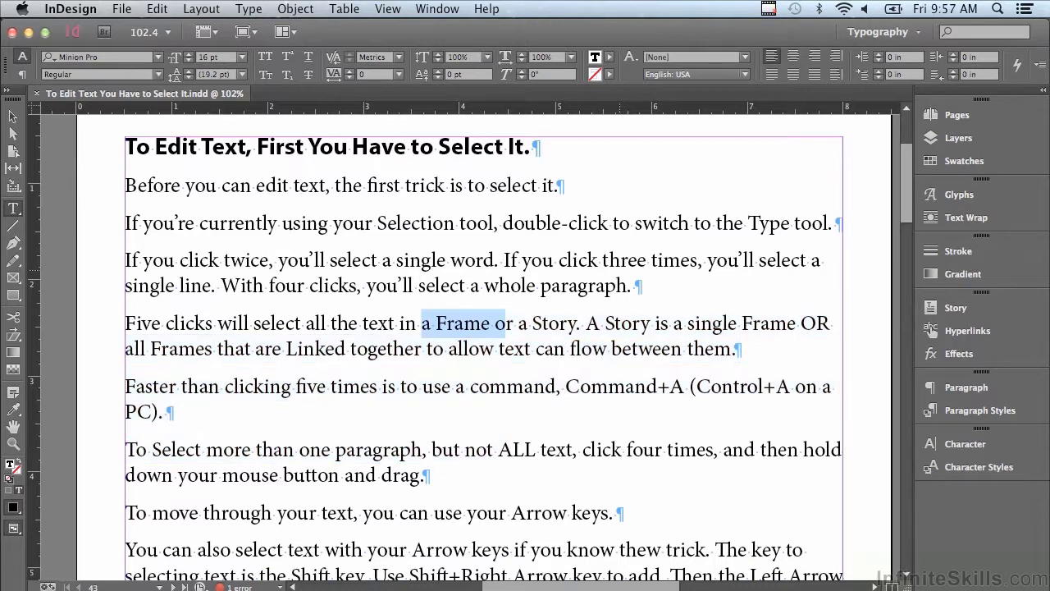
Select the 'If you click twice' paragraph and drag to add the paragraphs below it
click(561, 283)
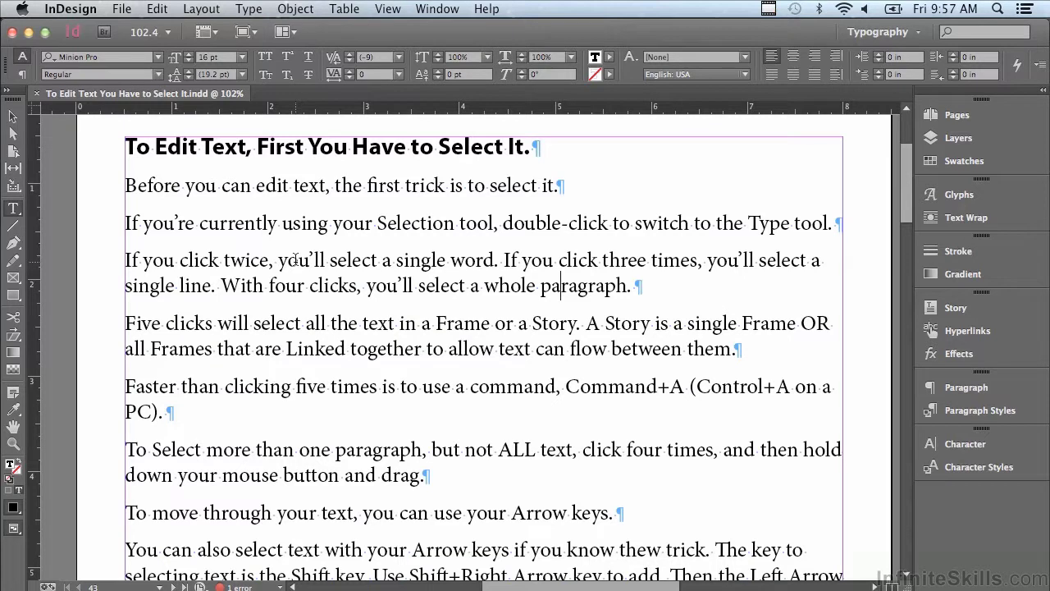
key(Right)
double_click(296, 261)
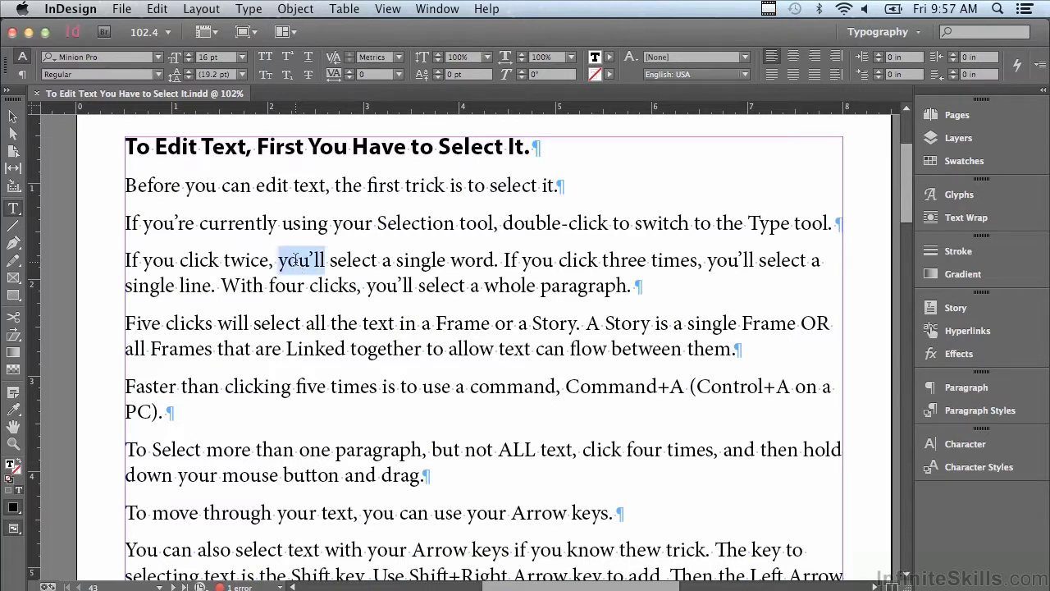
double_click(295, 261)
drag(295, 260, 272, 551)
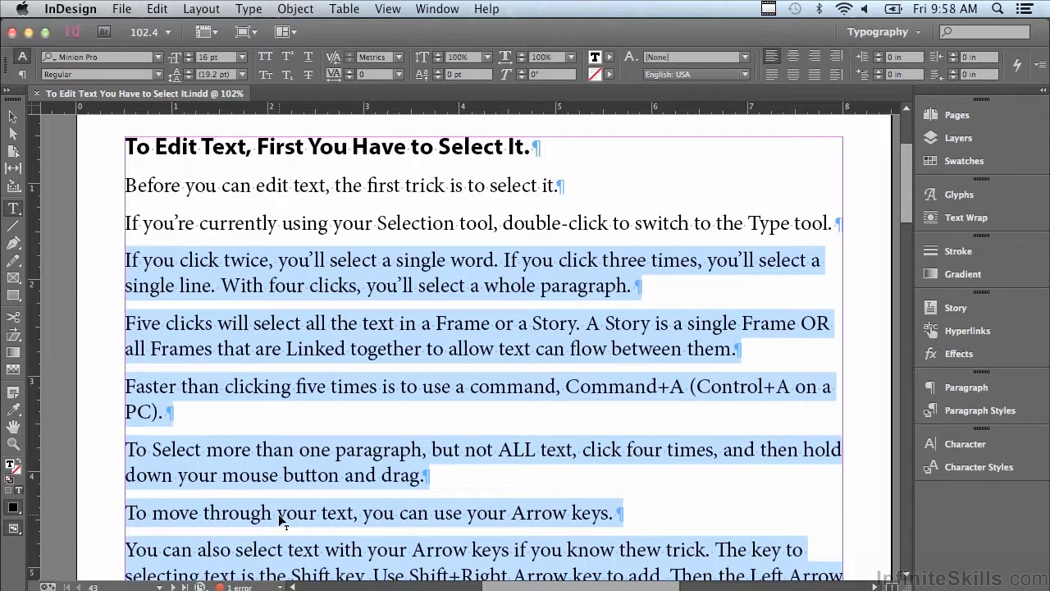
Open the story in the Story Editor and place the insertion point before 'Use'
click(158, 9)
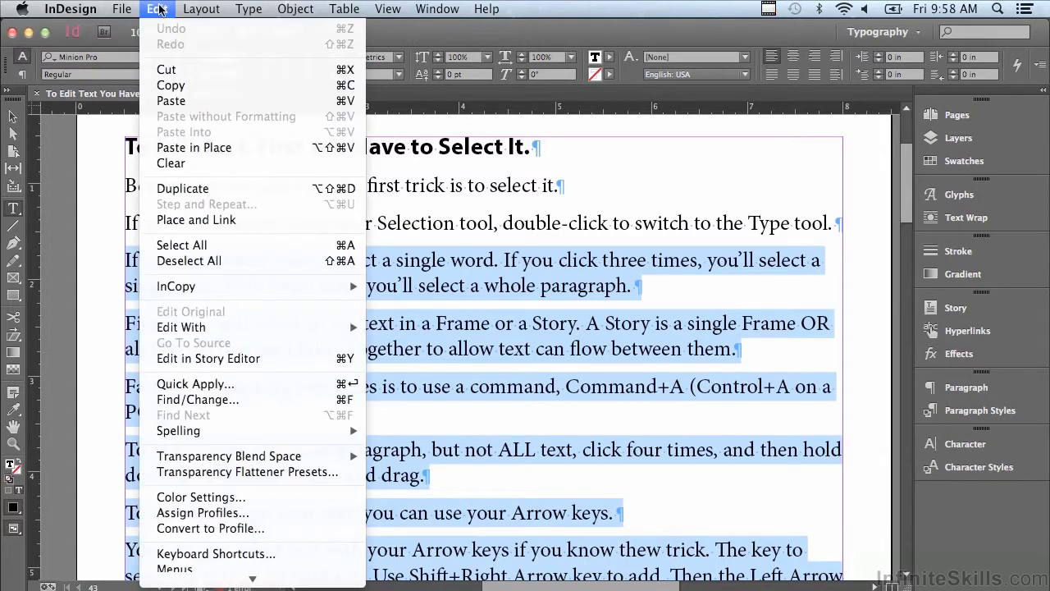
click(180, 358)
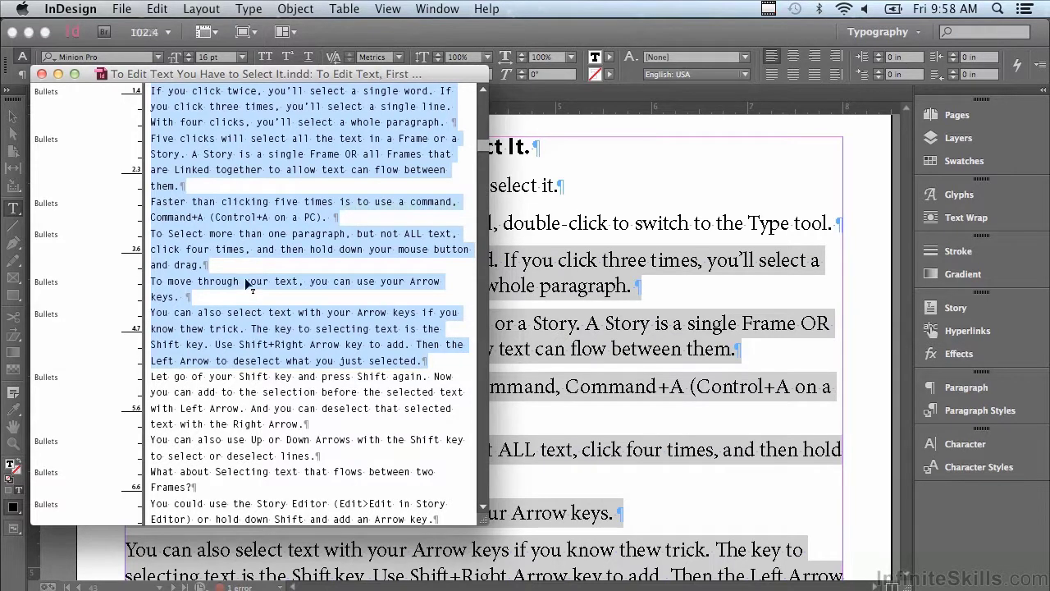
click(221, 340)
Toggle the 'U' of 'Use' in and out of the selection, then scroll to the overset ending
key(shift+Right)
key(shift+Right)
key(shift+Right)
key(shift+Right)
key(shift+Right)
key(shift+Right)
key(shift+Right)
key(shift+Right)
key(shift+Right)
key(shift+Right)
key(shift+Right)
key(shift+Right)
key(shift+Right)
key(shift+Right)
key(shift+Right)
key(shift+Right)
key(shift+Right)
key(shift+Right)
key(shift+Right)
key(shift+Right)
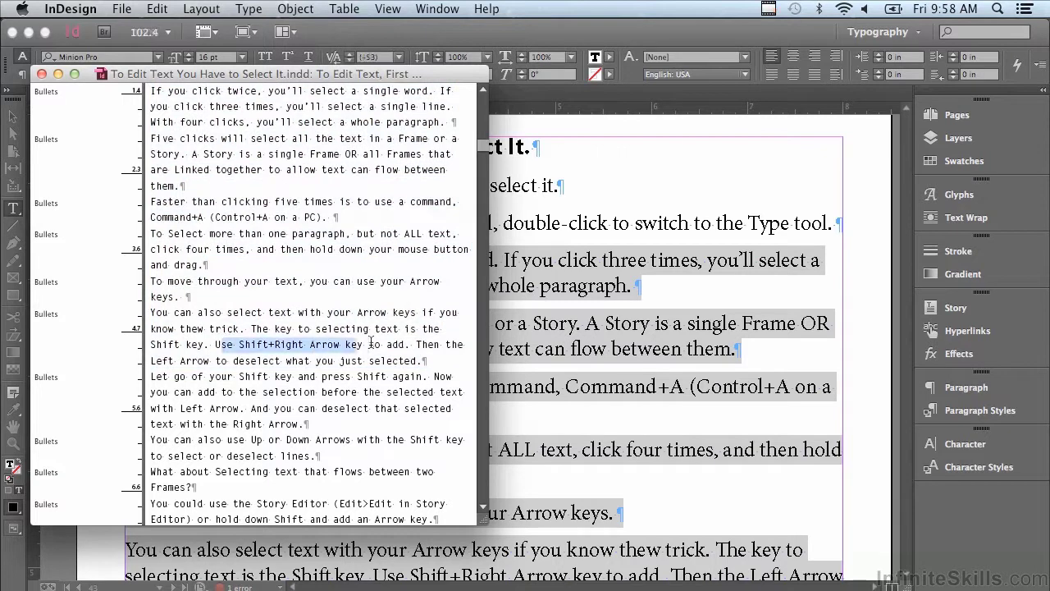
key(shift+Left)
key(shift+Right)
key(shift+Left)
key(shift+Right)
drag(484, 153, 466, 350)
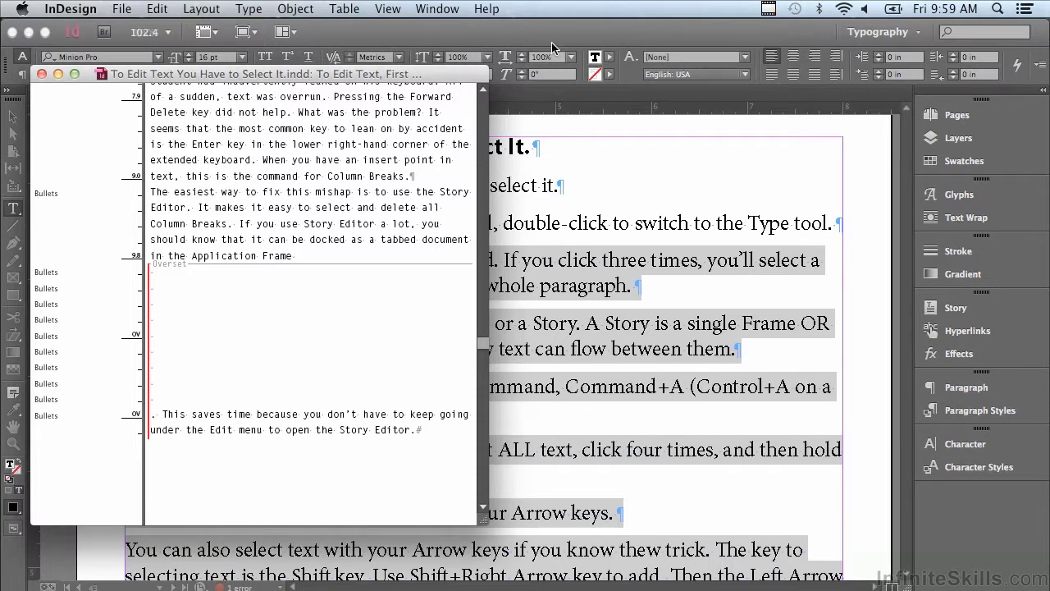
Close the Story Editor with Cmd+Y and zoom closely on the page 44 text after 'Frame'
key(super+y)
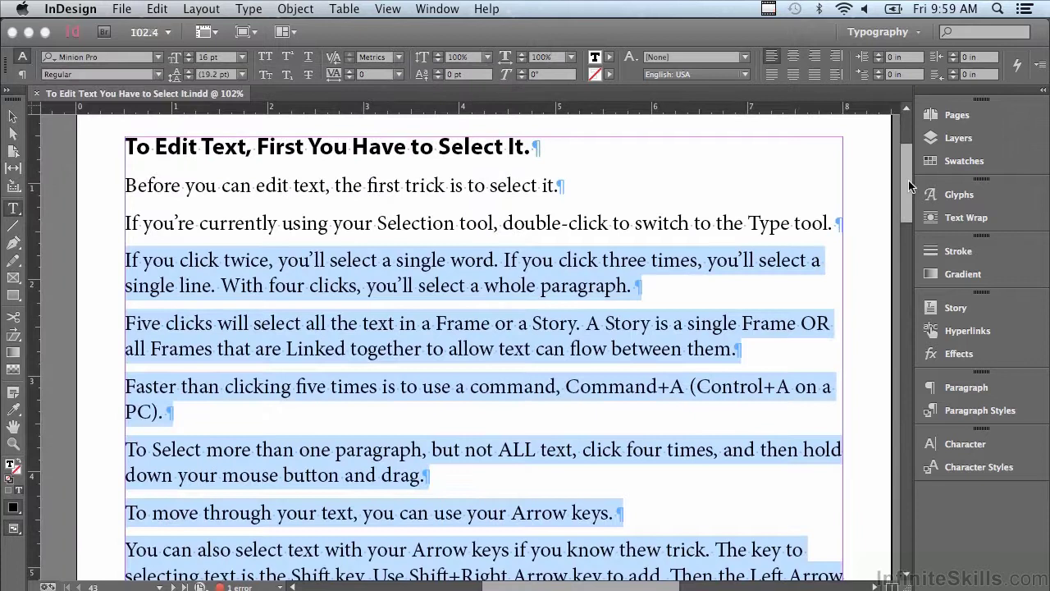
drag(908, 185, 894, 379)
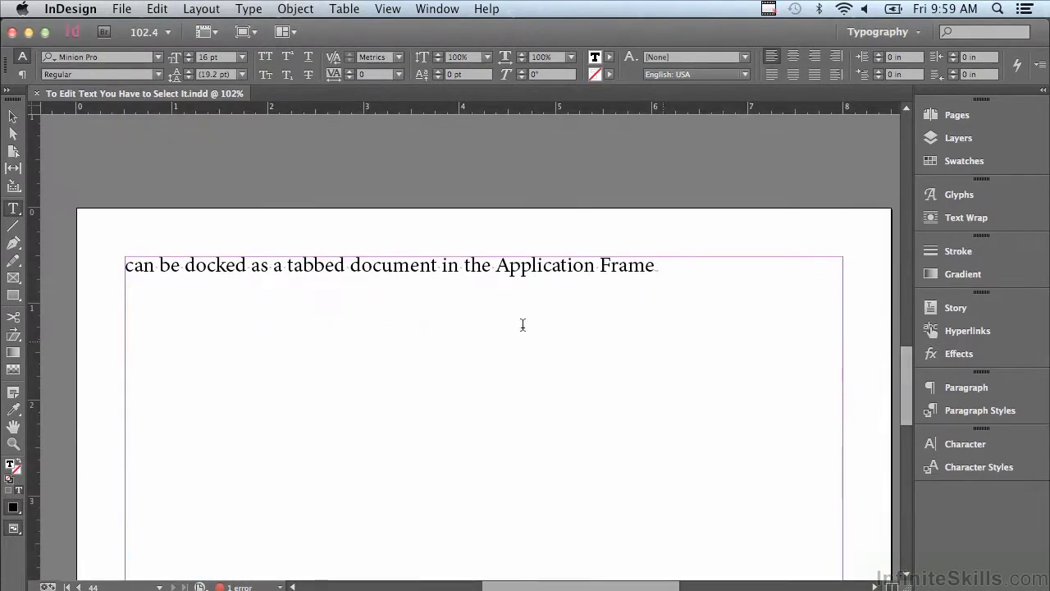
click(13, 444)
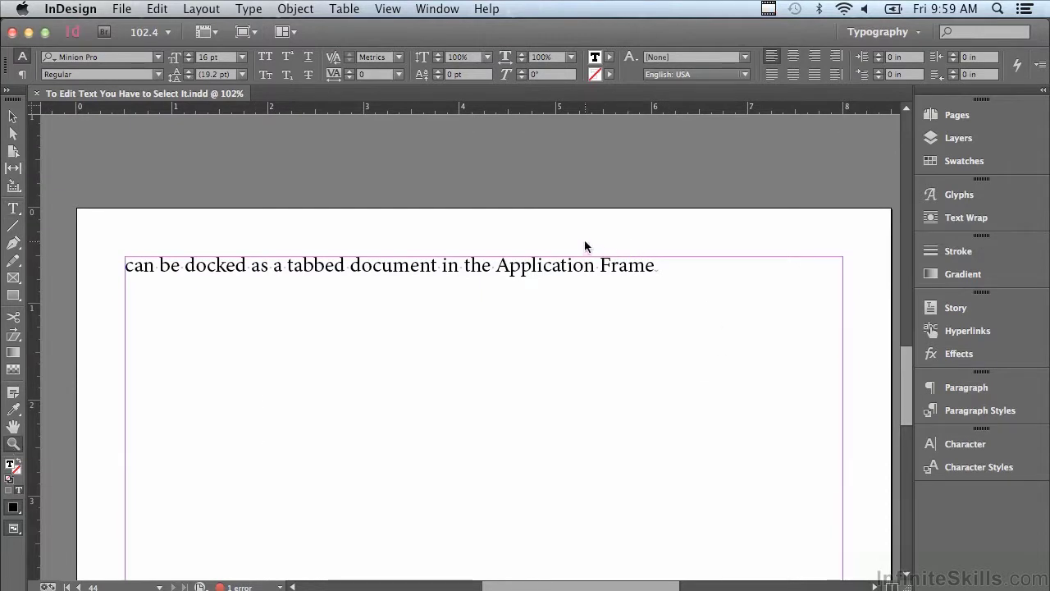
drag(585, 242, 685, 315)
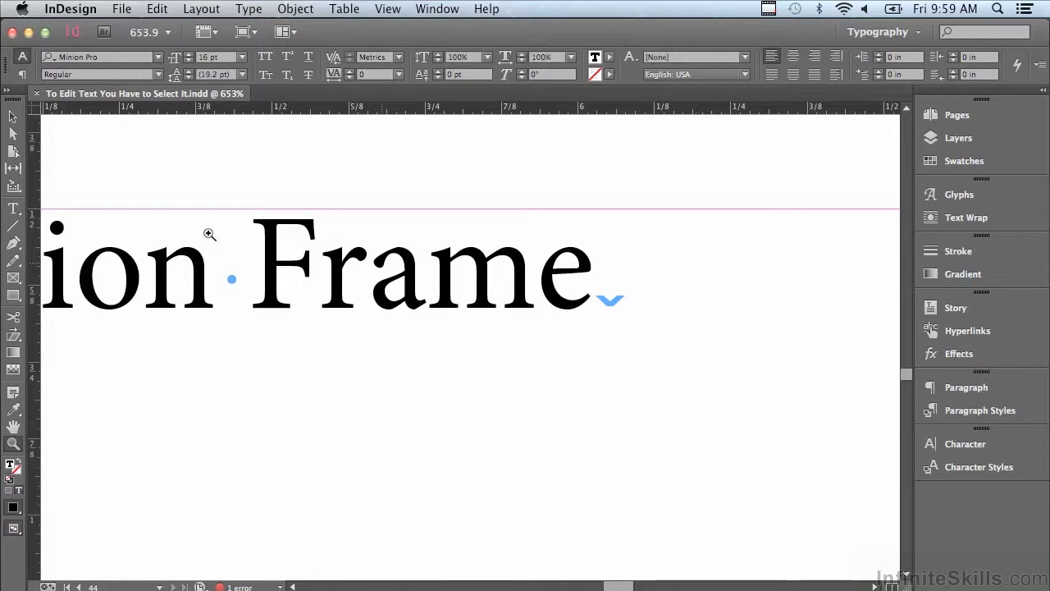
Delete the two hidden break characters after 'Frame' so it ends the story
click(13, 211)
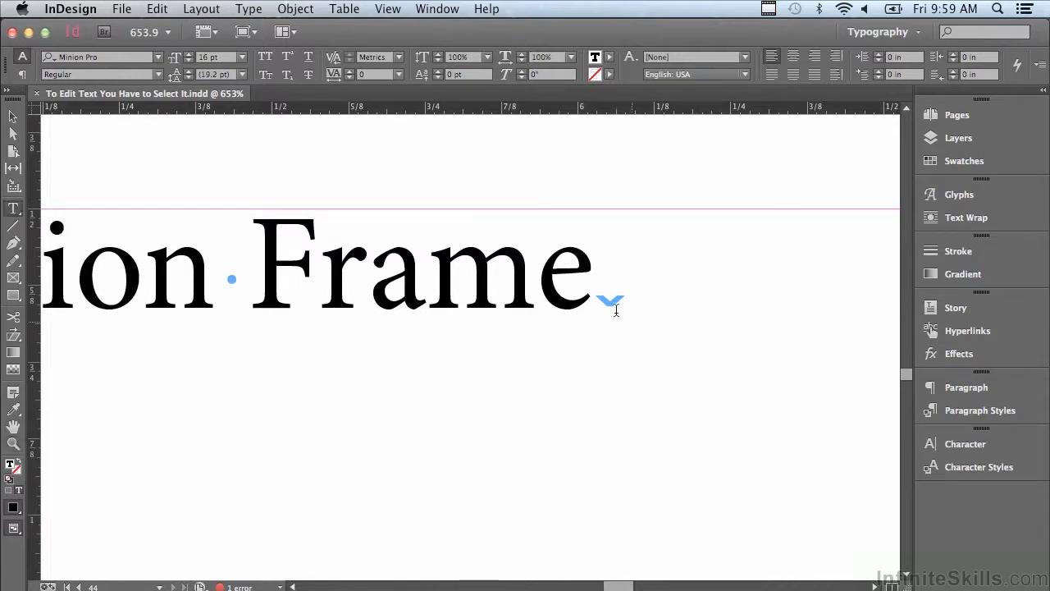
drag(606, 300, 621, 299)
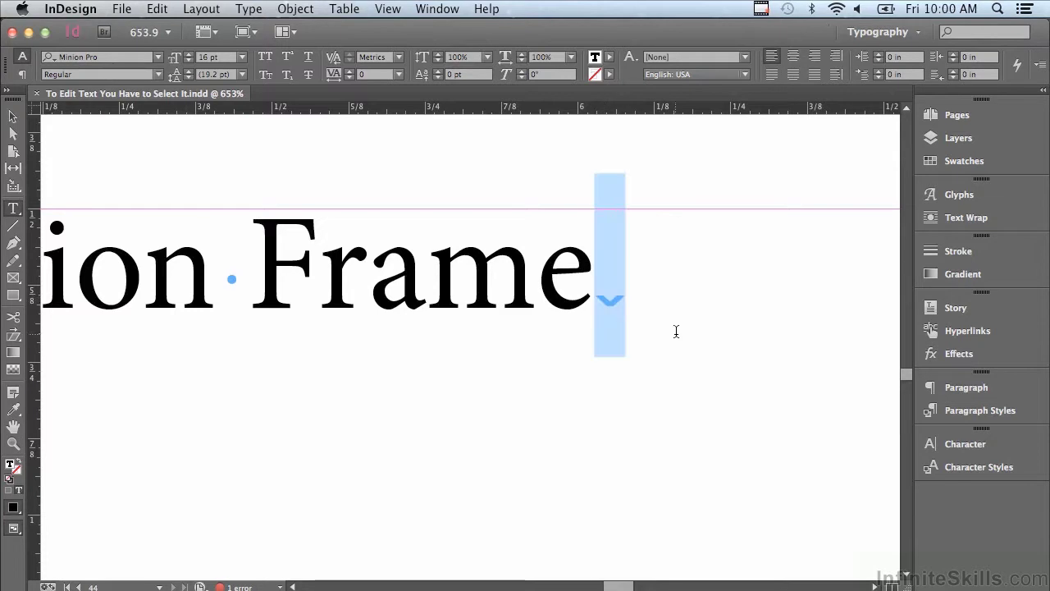
key(BackSpace)
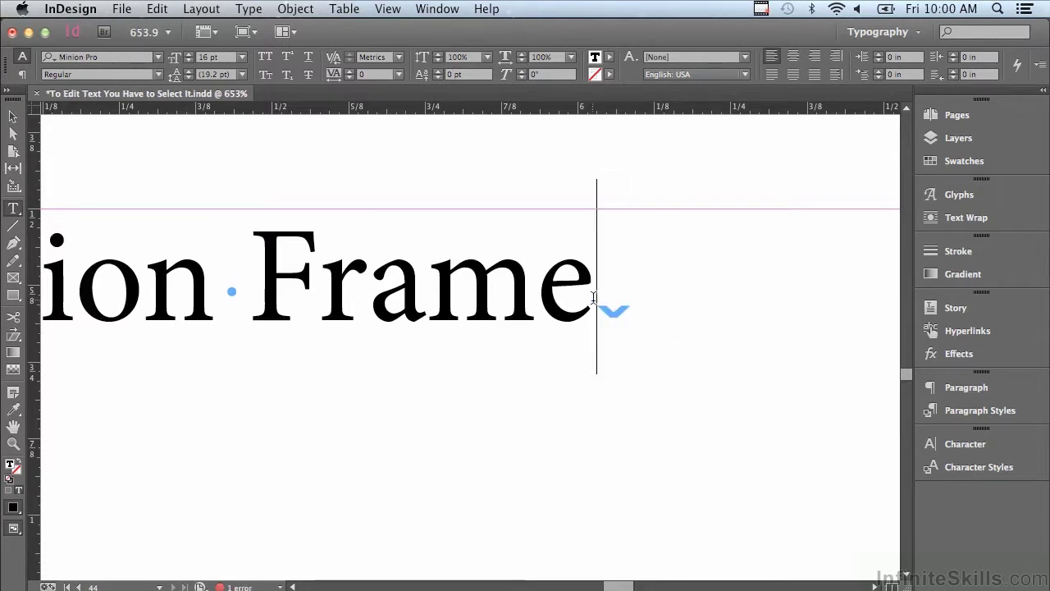
drag(594, 297, 629, 302)
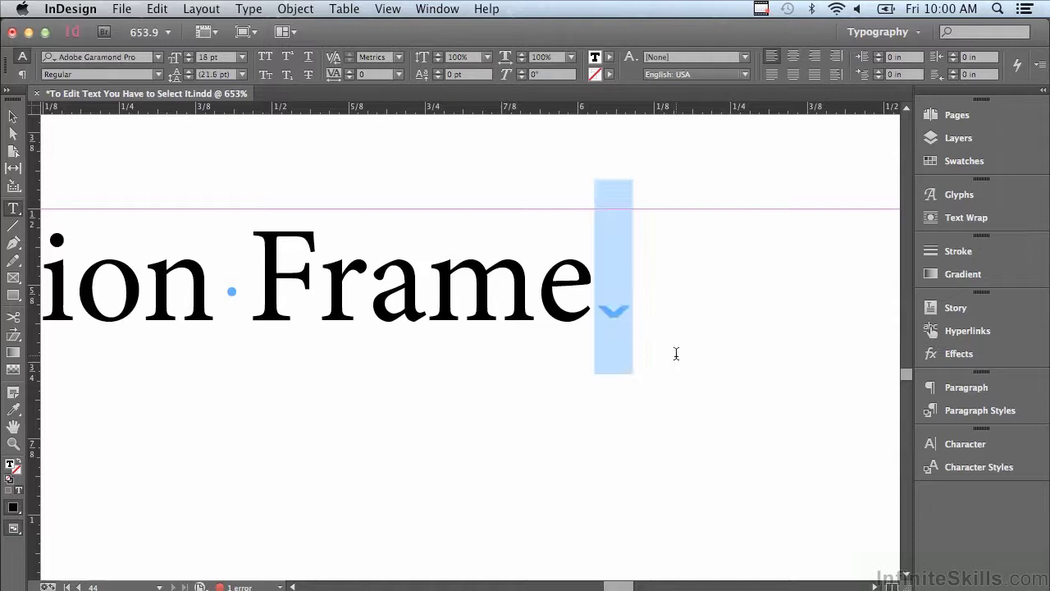
key(BackSpace)
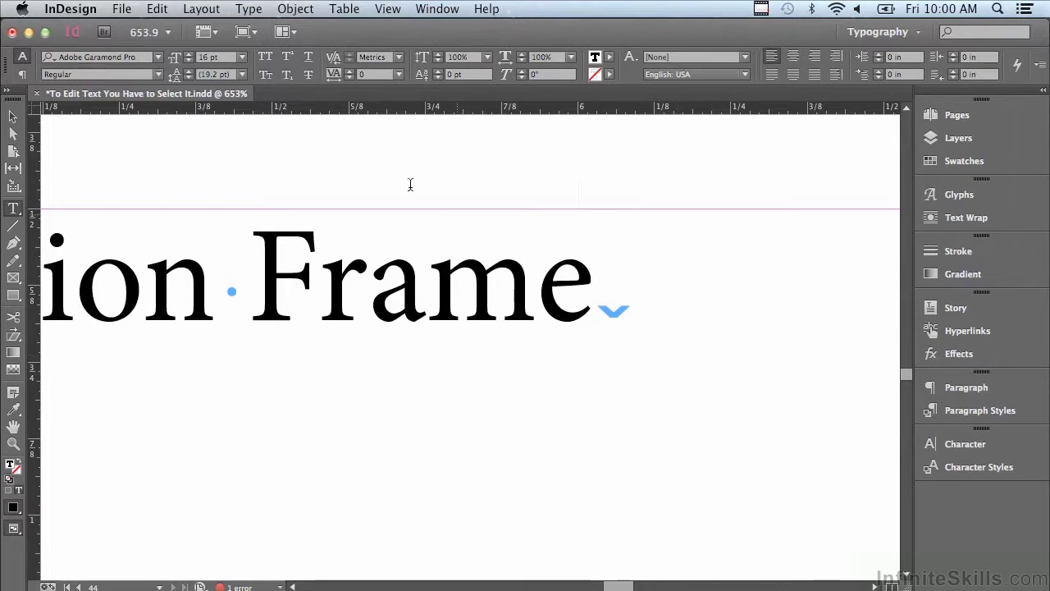
In Story Editor, delete the empty break lines after 'Frame', then select 'as a tabbed document…because you'
click(152, 8)
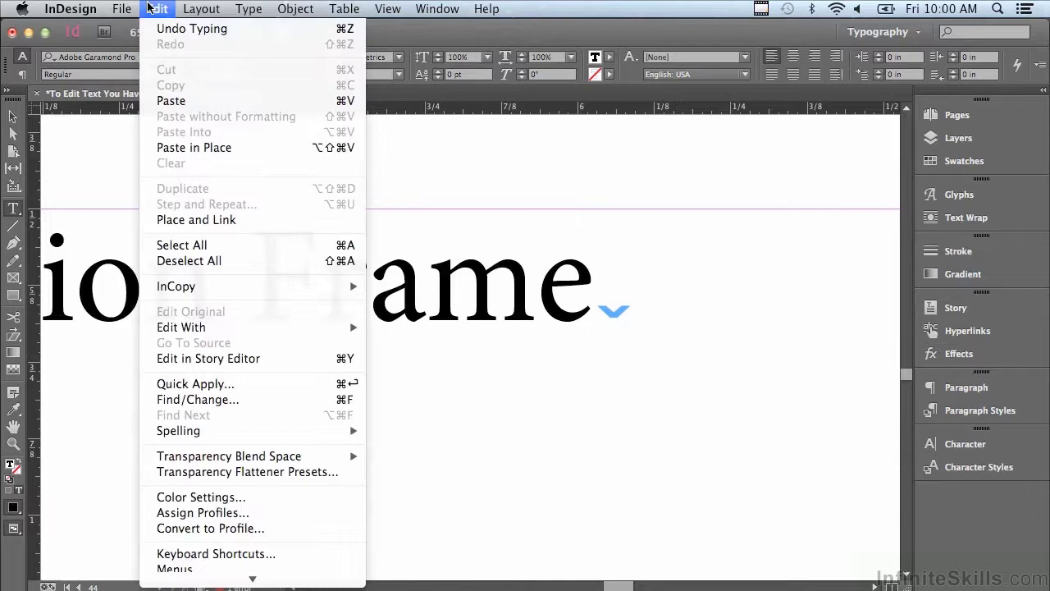
click(208, 359)
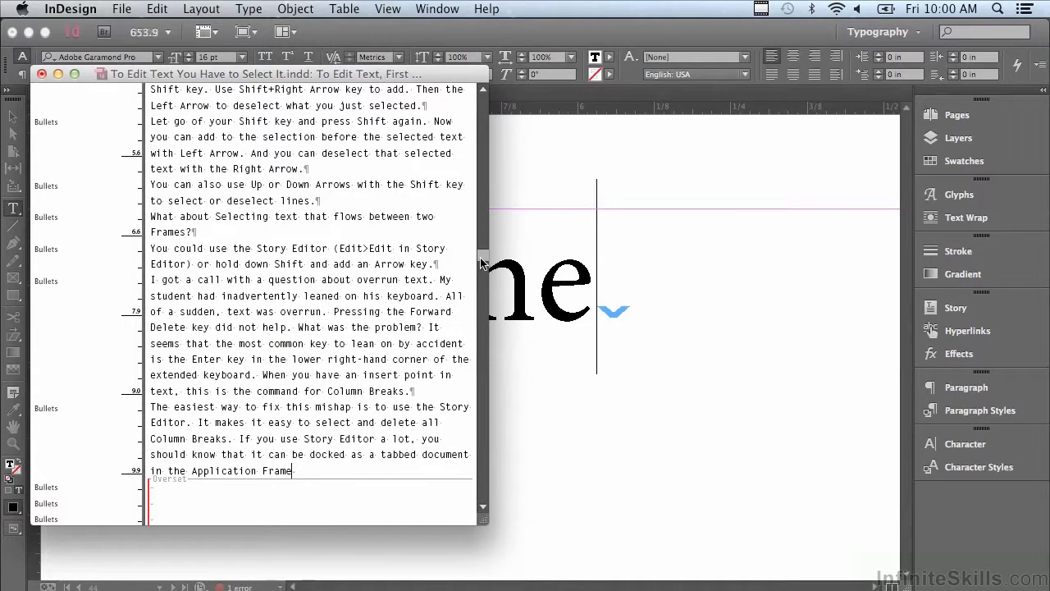
scroll(480, 280, down, 2)
drag(480, 279, 480, 330)
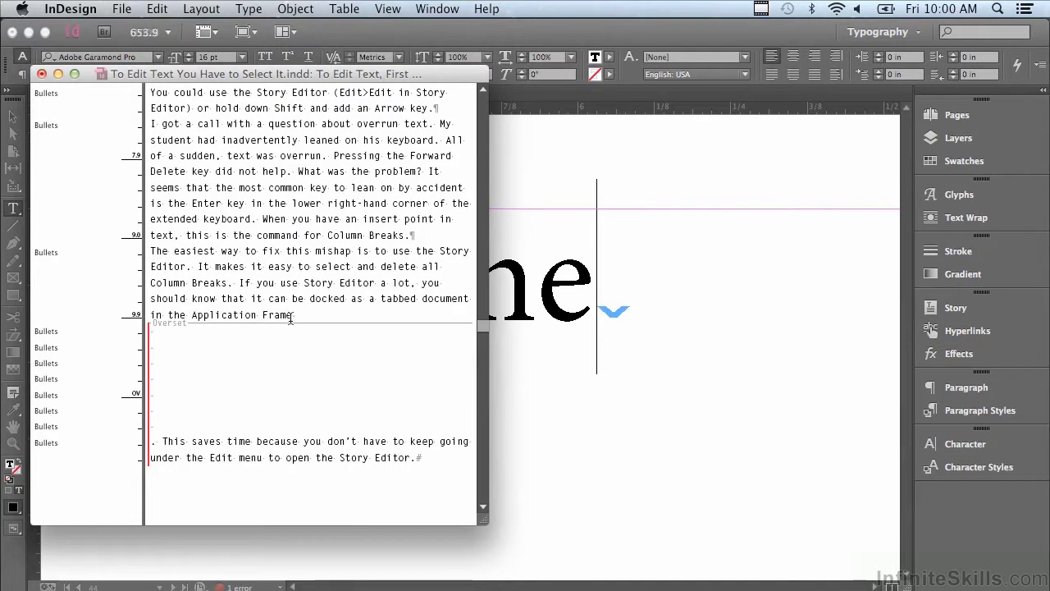
drag(293, 316, 156, 425)
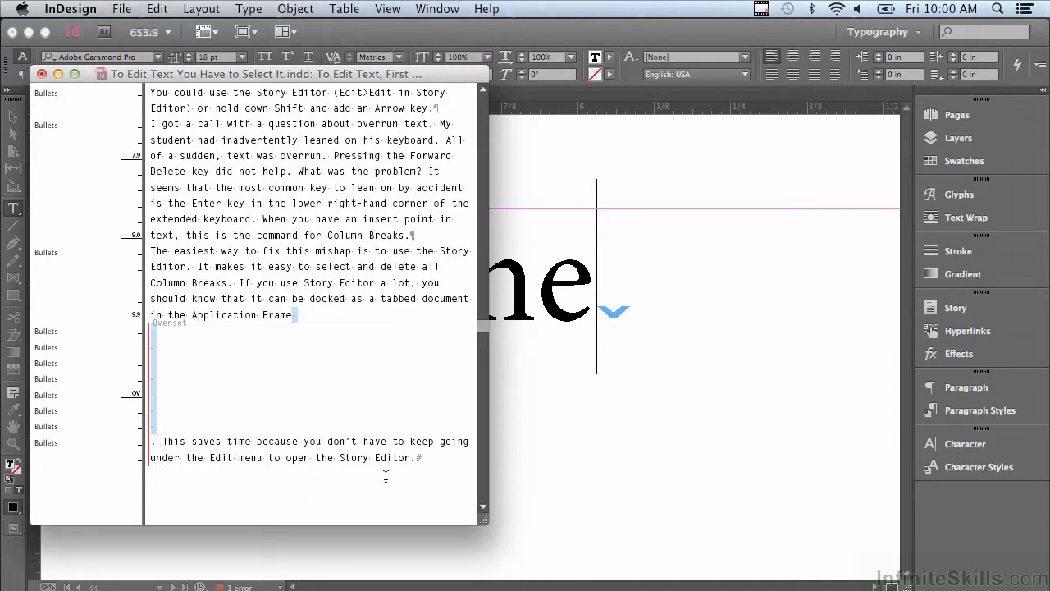
key(BackSpace)
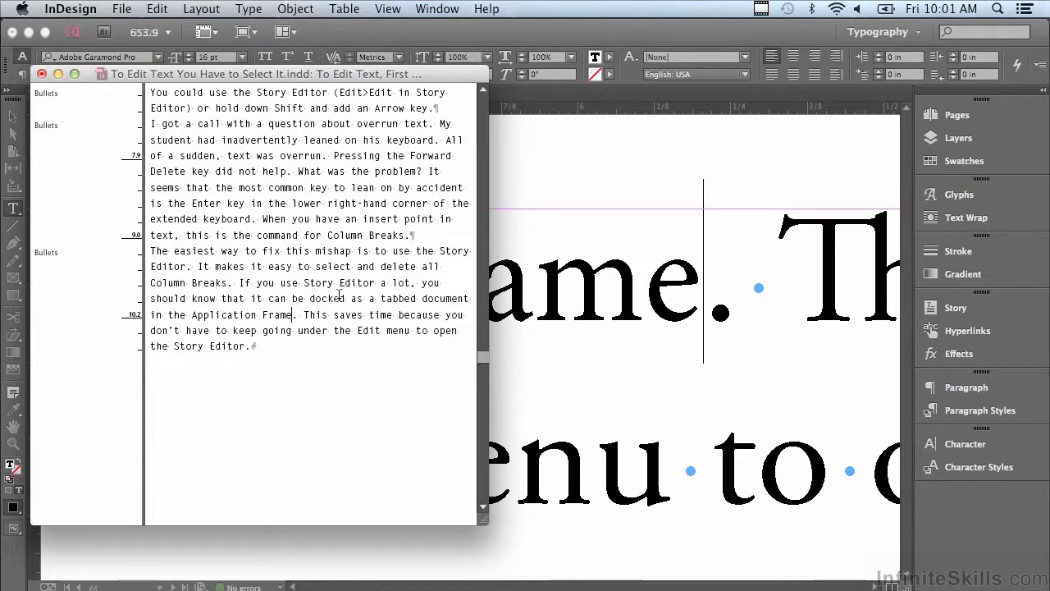
drag(344, 299, 362, 323)
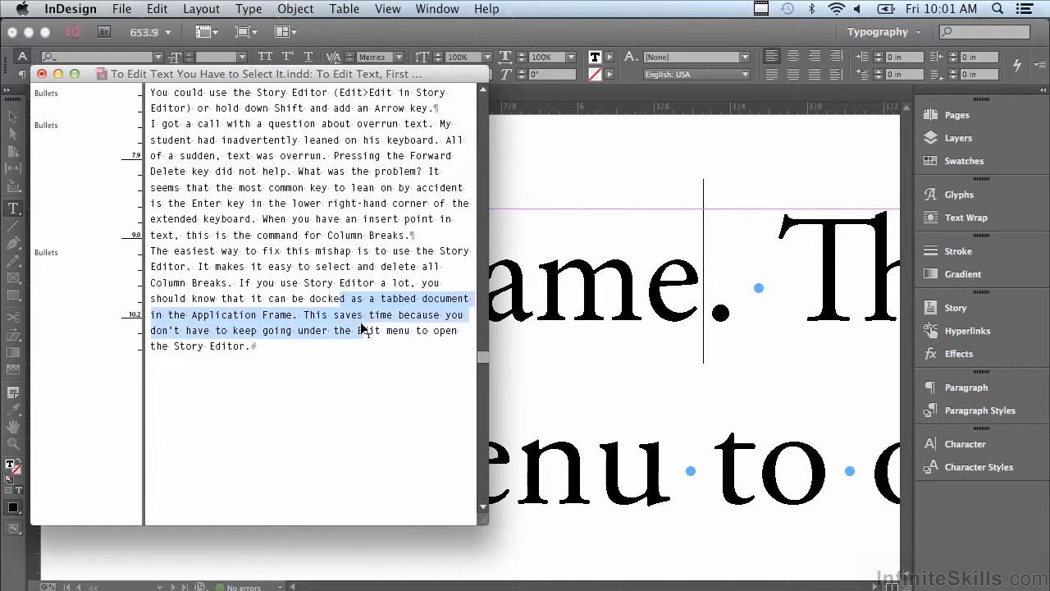